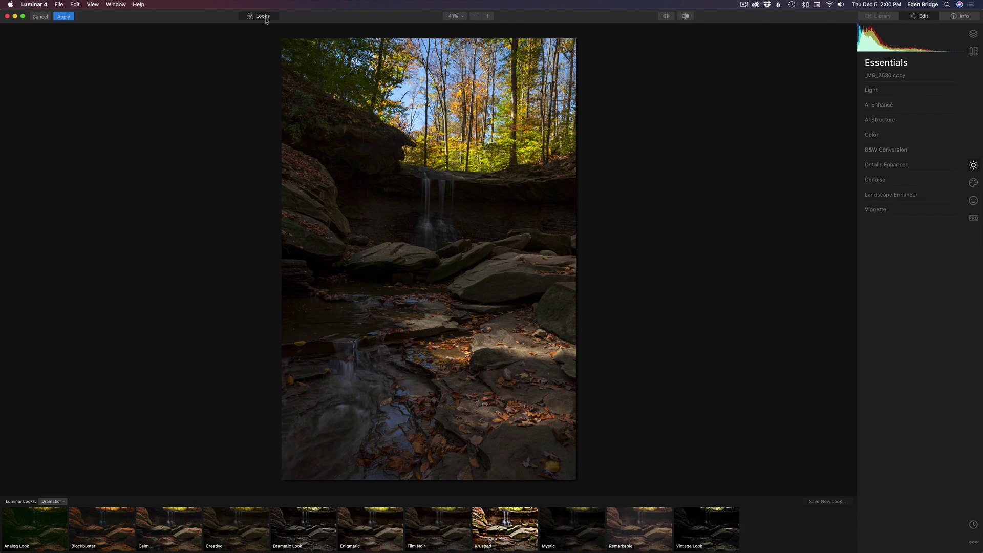
# - Hide the Looks strip, set AI Accent in AI Enhance to about 44, and compare the photo with AI Enhance off and on
pyautogui.click(263, 17)
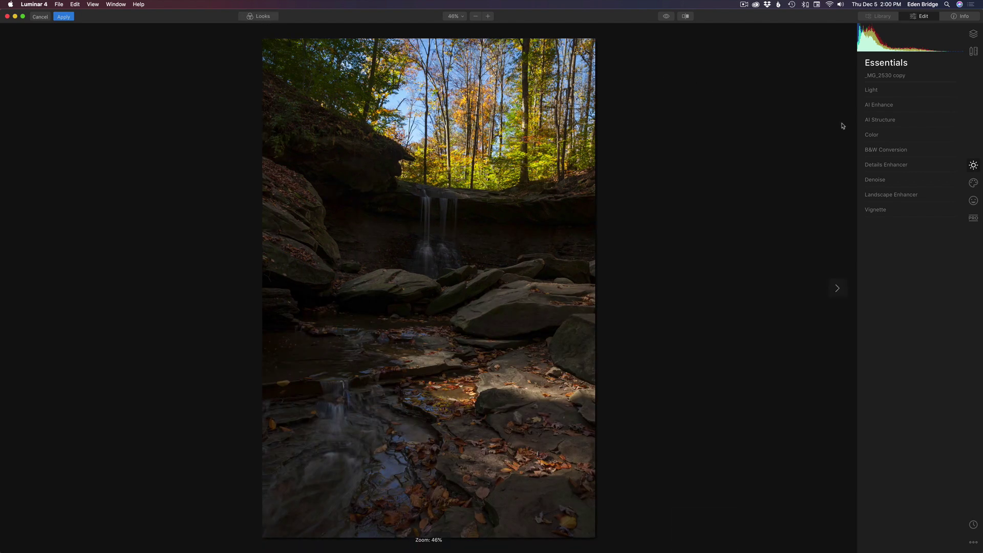
pyautogui.click(900, 105)
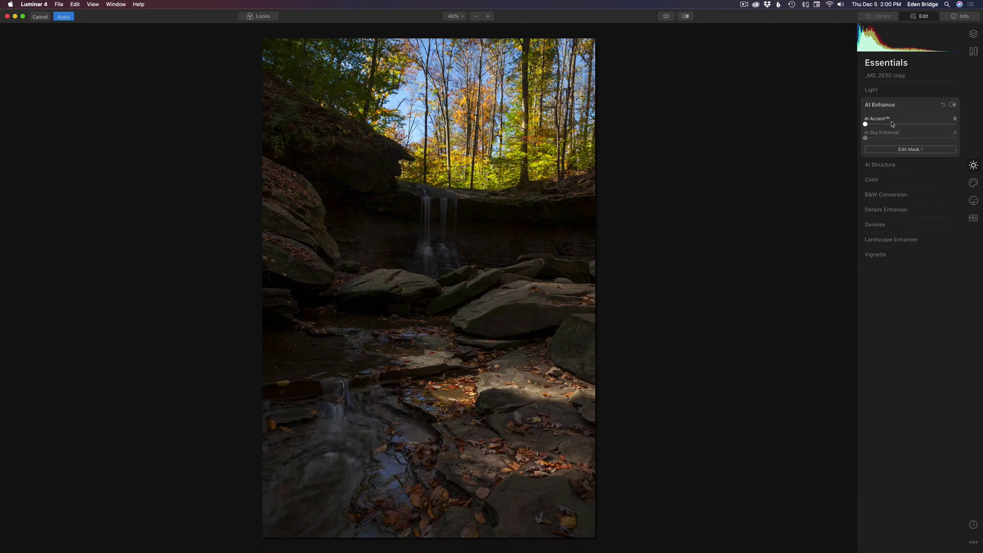
pyautogui.moveTo(868, 125); pyautogui.dragTo(910, 127)
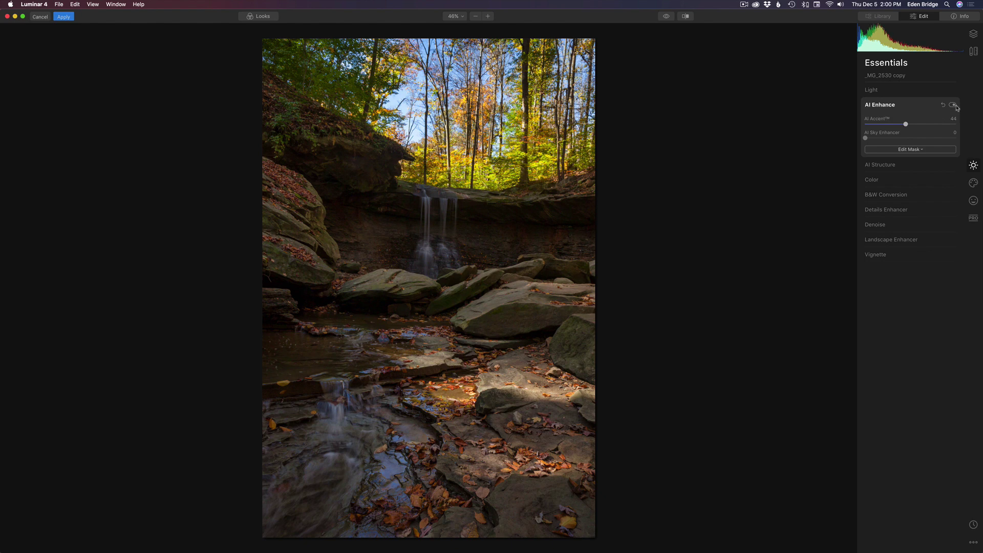
pyautogui.click(954, 106)
pyautogui.click(953, 105)
# - Raise the AI Structure amount slightly and set Smart Contrast in the Light adjustments to 16
pyautogui.click(904, 165)
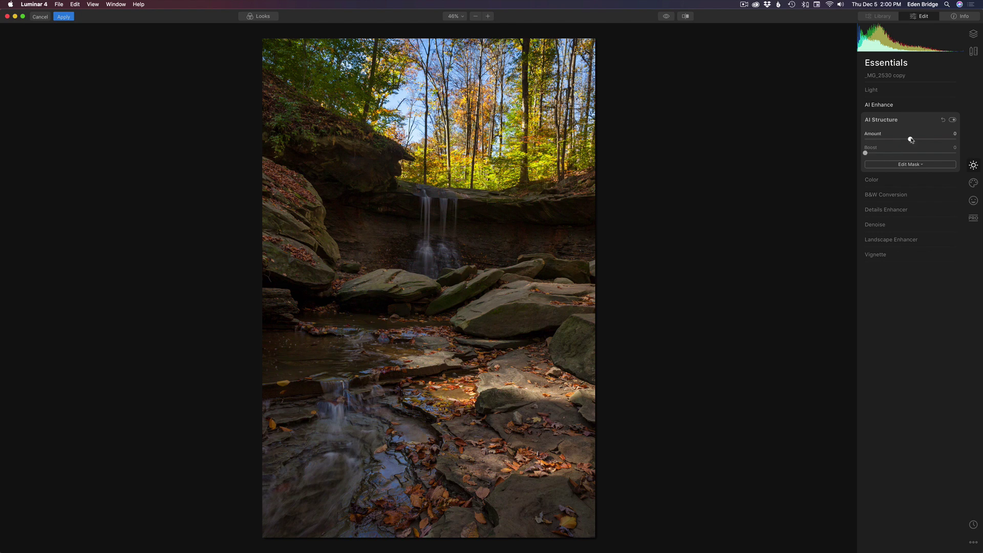
pyautogui.moveTo(911, 140)
pyautogui.mouseDown()
pyautogui.moveTo(965, 143)
pyautogui.moveTo(912, 142)
pyautogui.mouseUp()
pyautogui.click(912, 94)
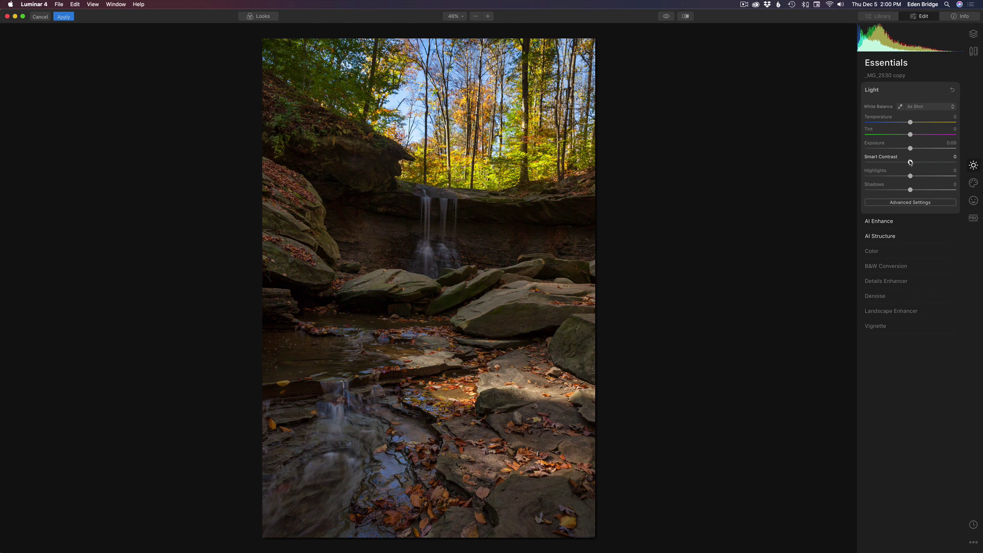
pyautogui.moveTo(911, 163); pyautogui.dragTo(919, 164)
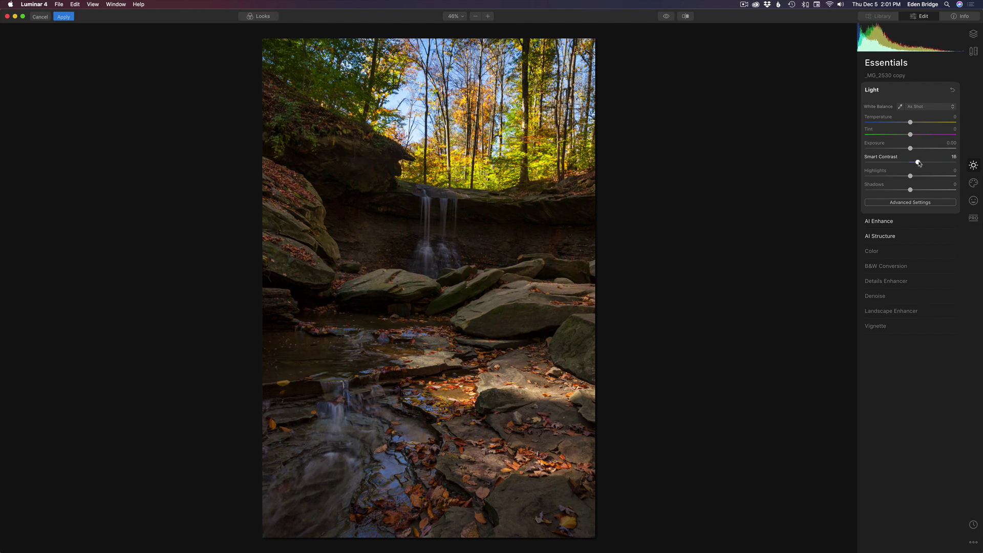
# - Compare the edited waterfall photo with the original in a before/after split view
pyautogui.click(686, 16)
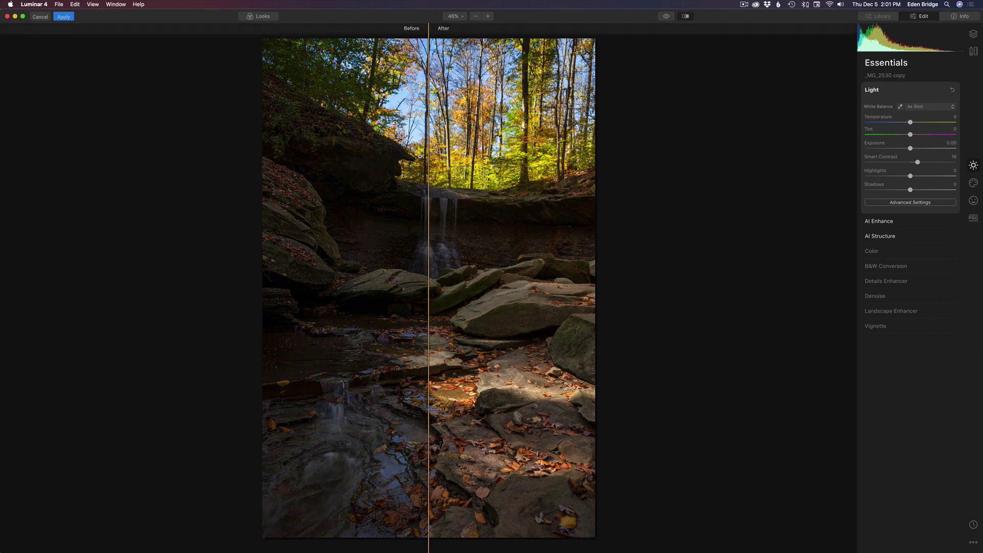
pyautogui.moveTo(429, 156); pyautogui.dragTo(199, 159)
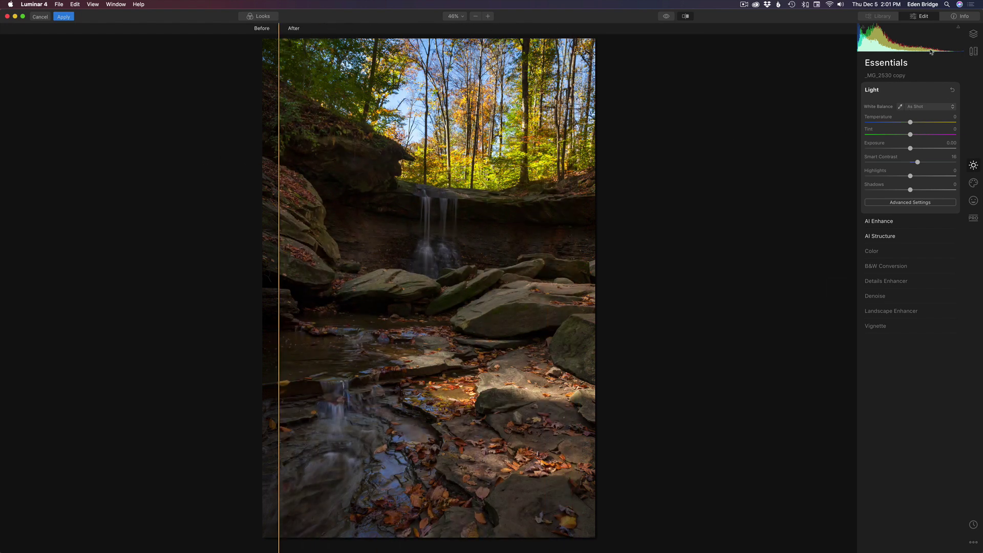
pyautogui.click(685, 16)
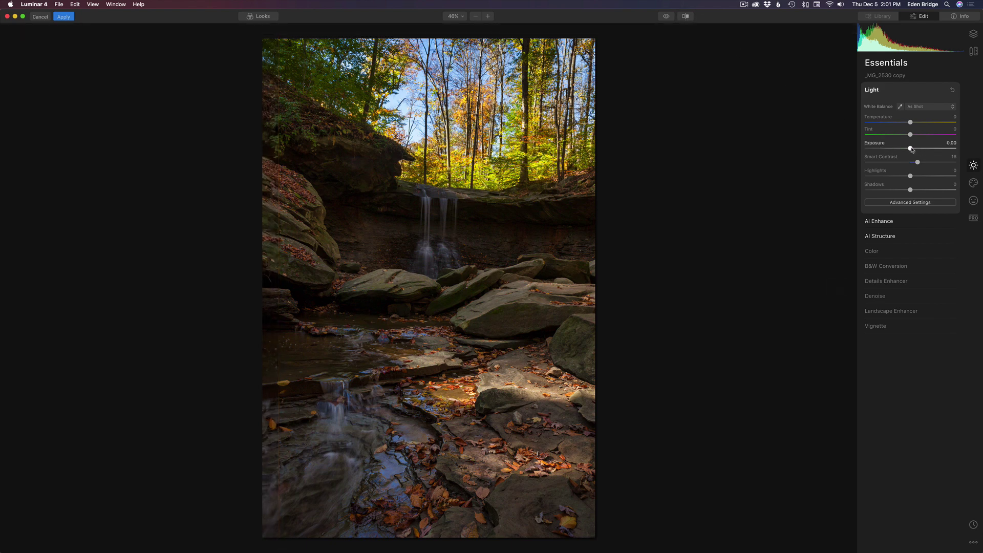
# - Set Exposure to 0.24 and Highlights to -45, check them against the original, and raise Shadows slightly
pyautogui.moveTo(914, 150); pyautogui.dragTo(913, 150)
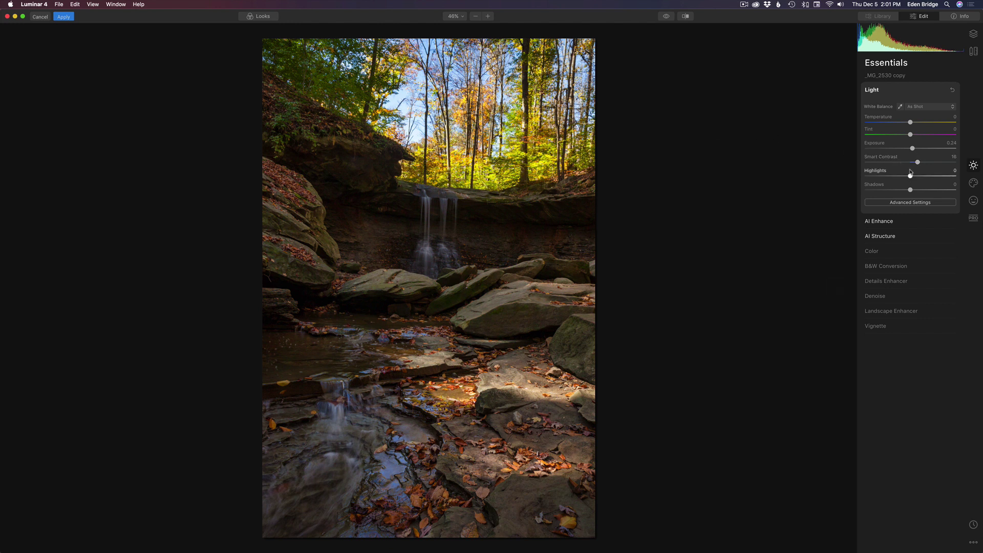
pyautogui.moveTo(911, 177); pyautogui.dragTo(893, 175)
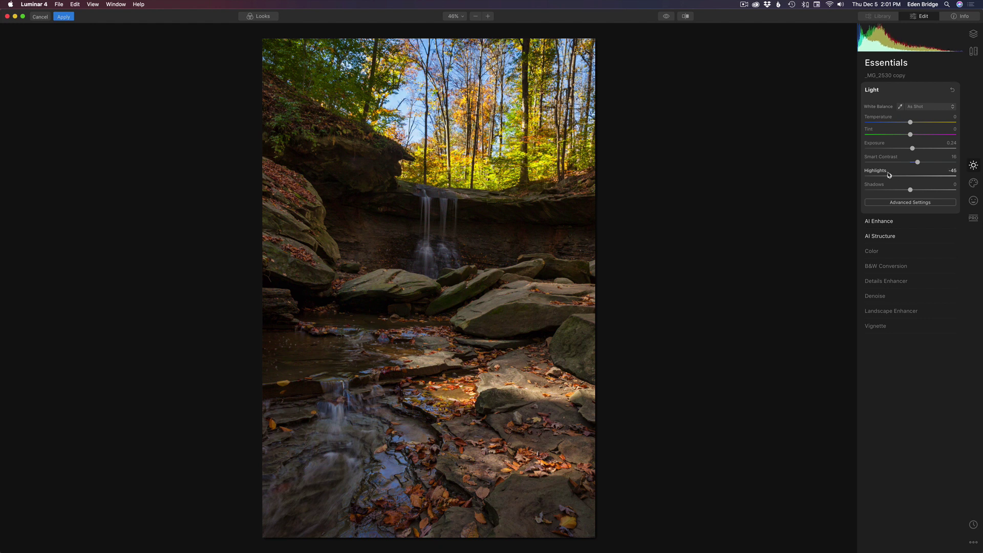
pyautogui.click(687, 17)
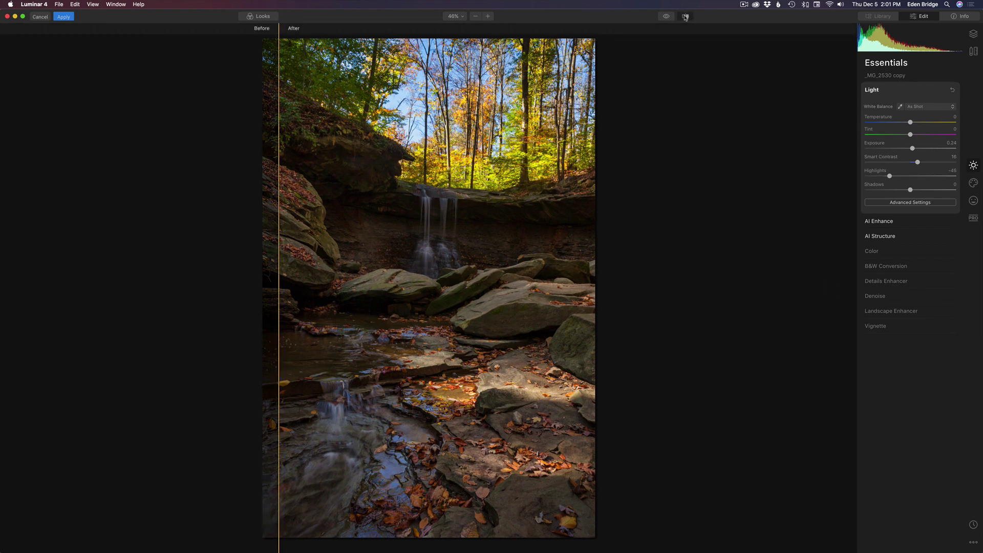
pyautogui.moveTo(278, 190); pyautogui.dragTo(248, 189)
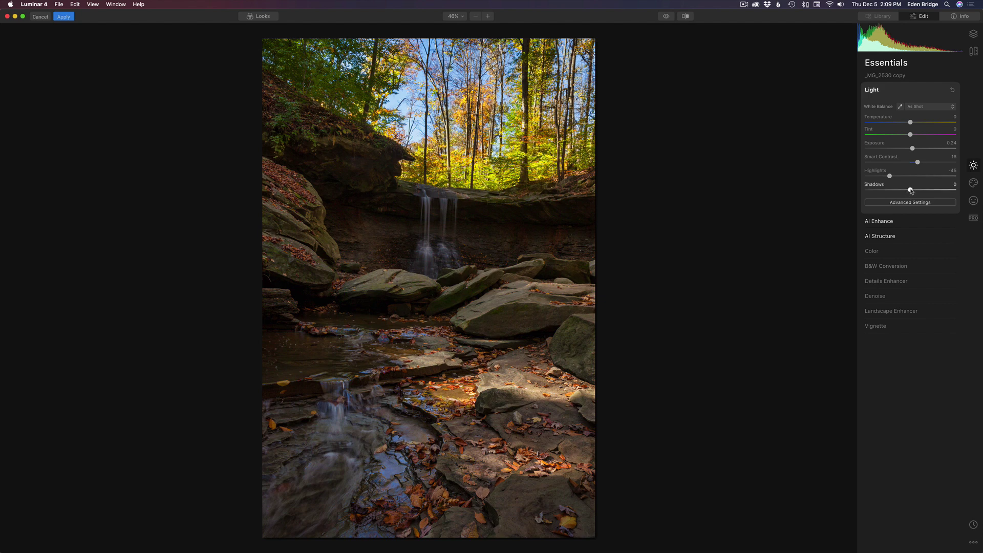
pyautogui.moveTo(913, 191); pyautogui.dragTo(916, 191)
# - Set Color Vibrance to 25 and brush its mask over the trees and sky at 100% opacity with the mask overlay shown
pyautogui.click(890, 252)
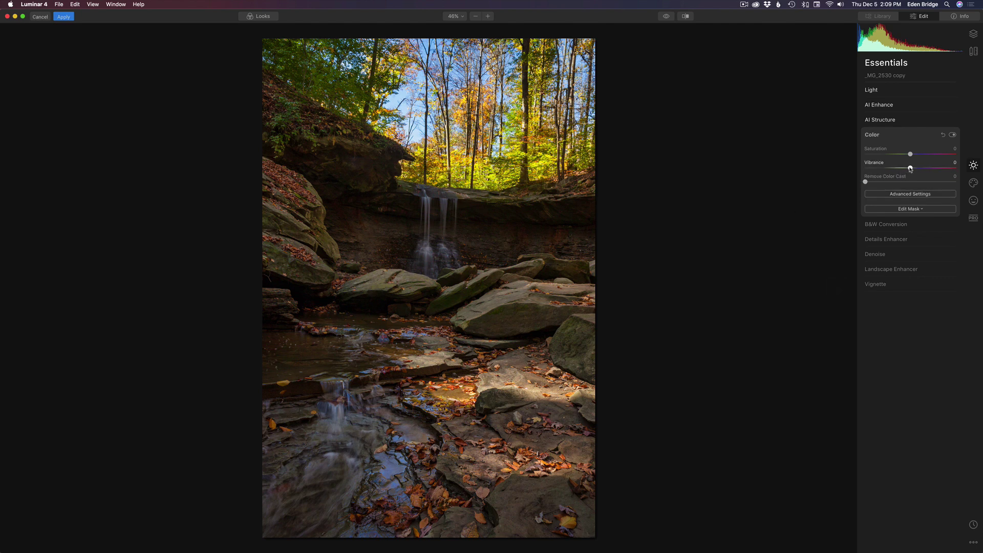
pyautogui.moveTo(910, 168); pyautogui.dragTo(921, 170)
pyautogui.click(910, 210)
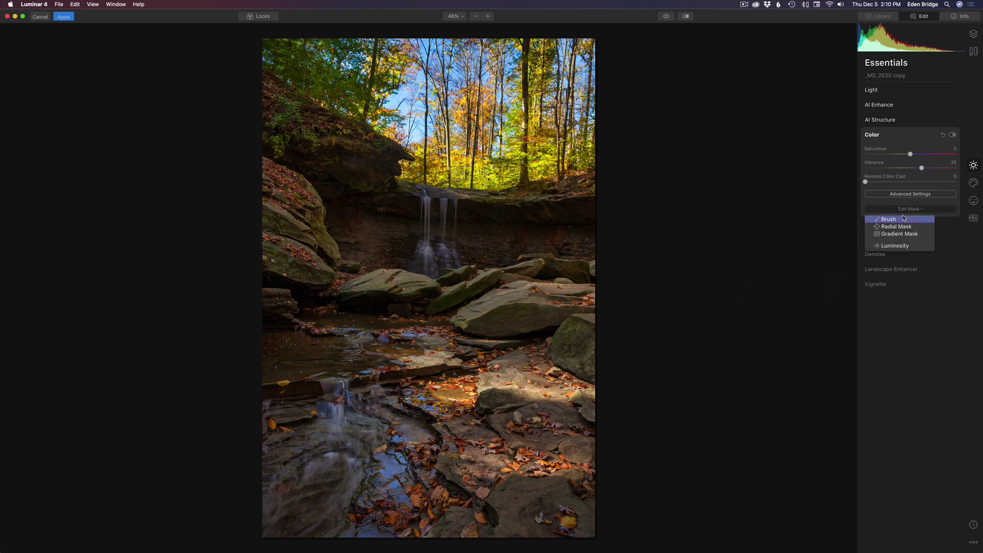
pyautogui.click(891, 220)
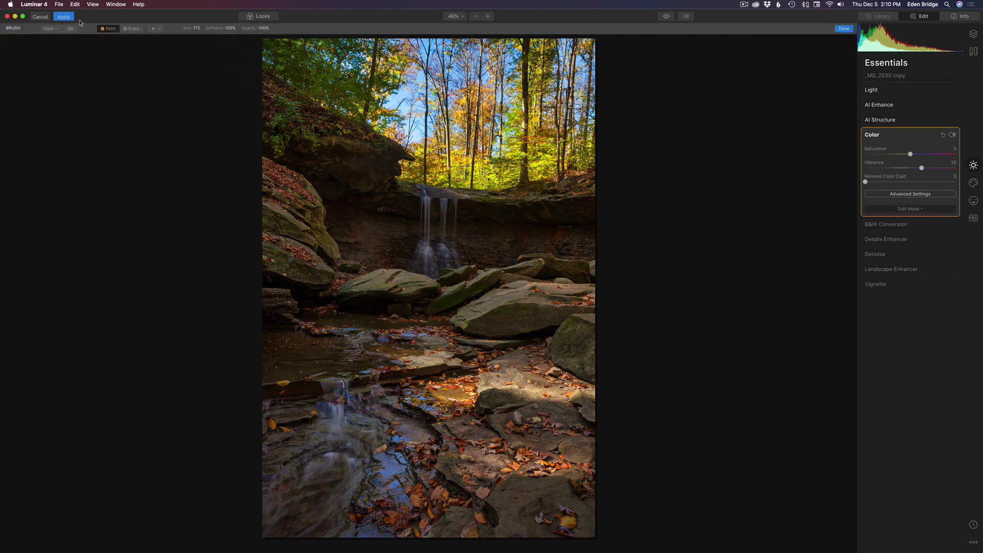
pyautogui.click(71, 29)
pyautogui.moveTo(285, 41)
pyautogui.mouseDown()
pyautogui.moveTo(589, 56)
pyautogui.moveTo(567, 69)
pyautogui.moveTo(467, 75)
pyautogui.moveTo(302, 66)
pyautogui.moveTo(409, 115)
pyautogui.moveTo(436, 163)
pyautogui.moveTo(422, 164)
pyautogui.moveTo(583, 149)
pyautogui.moveTo(452, 118)
pyautogui.moveTo(590, 101)
pyautogui.moveTo(581, 151)
pyautogui.moveTo(403, 154)
pyautogui.moveTo(423, 136)
pyautogui.moveTo(539, 103)
pyautogui.mouseUp()
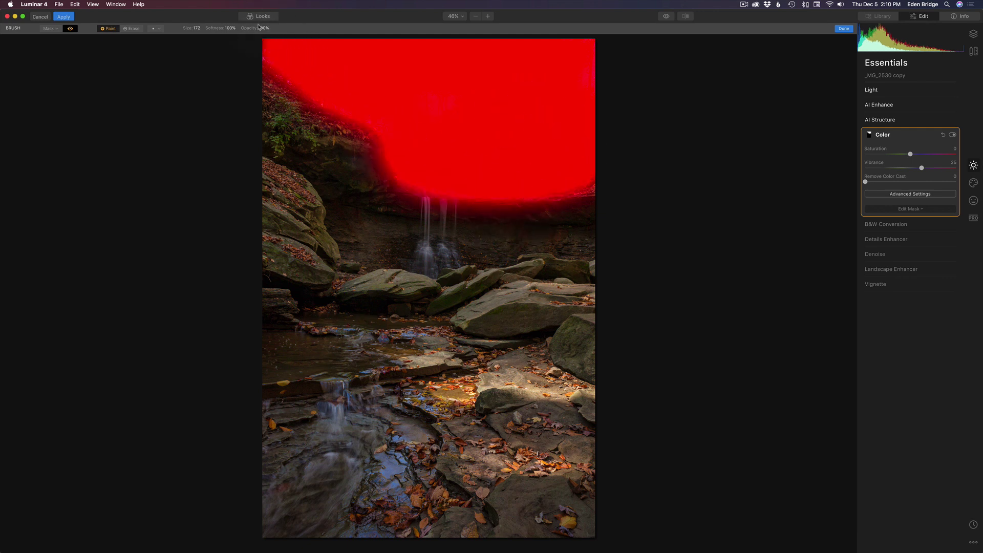
# - Paint the Color mask over the stream at 33% brush opacity, compare the filter off and on, and finish the mask
pyautogui.moveTo(251, 29)
pyautogui.mouseDown()
pyautogui.moveTo(285, 64)
pyautogui.moveTo(237, 26)
pyautogui.moveTo(268, 73)
pyautogui.moveTo(229, 34)
pyautogui.moveTo(215, 49)
pyautogui.mouseUp()
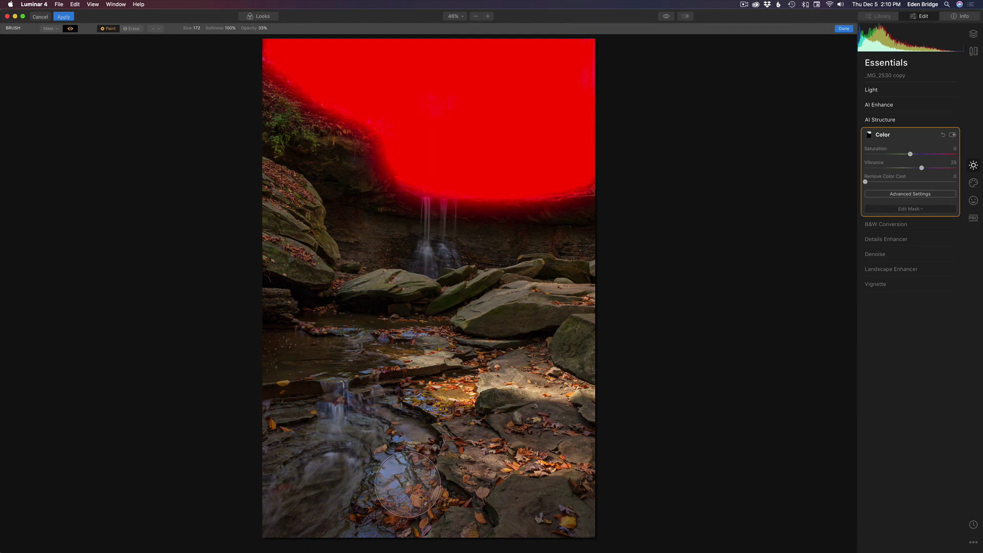
pyautogui.moveTo(405, 473)
pyautogui.mouseDown()
pyautogui.moveTo(378, 429)
pyautogui.moveTo(343, 405)
pyautogui.moveTo(403, 370)
pyautogui.moveTo(409, 349)
pyautogui.moveTo(345, 336)
pyautogui.moveTo(425, 339)
pyautogui.moveTo(354, 379)
pyautogui.moveTo(375, 390)
pyautogui.moveTo(444, 380)
pyautogui.moveTo(375, 402)
pyautogui.moveTo(397, 426)
pyautogui.moveTo(392, 498)
pyautogui.moveTo(370, 525)
pyautogui.moveTo(444, 516)
pyautogui.moveTo(410, 517)
pyautogui.moveTo(400, 491)
pyautogui.moveTo(435, 371)
pyautogui.moveTo(425, 355)
pyautogui.mouseUp()
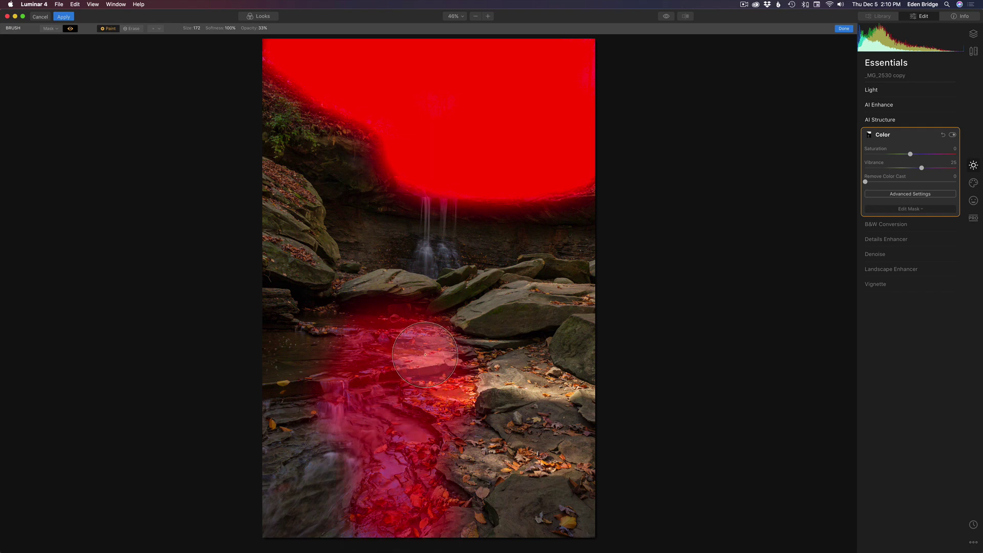
pyautogui.click(71, 29)
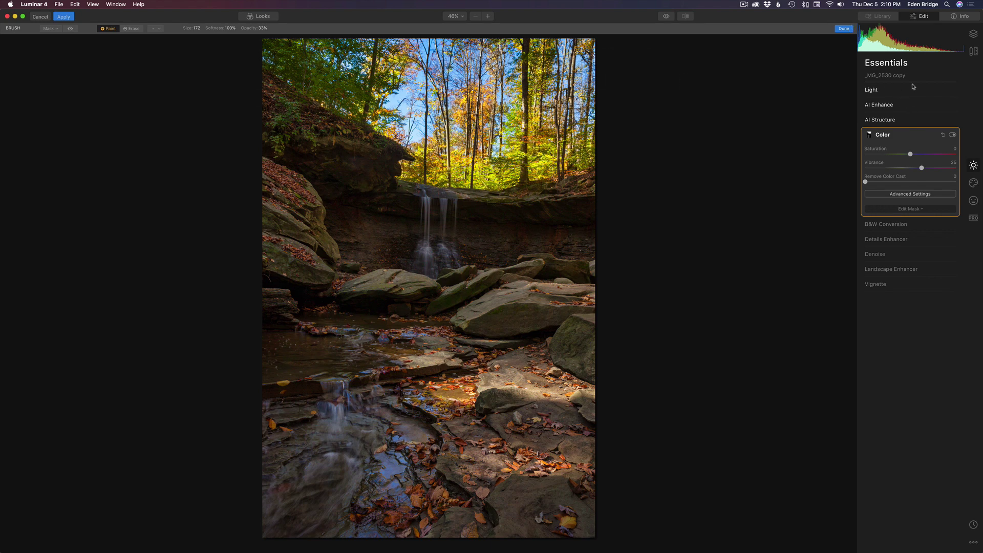
pyautogui.click(953, 135)
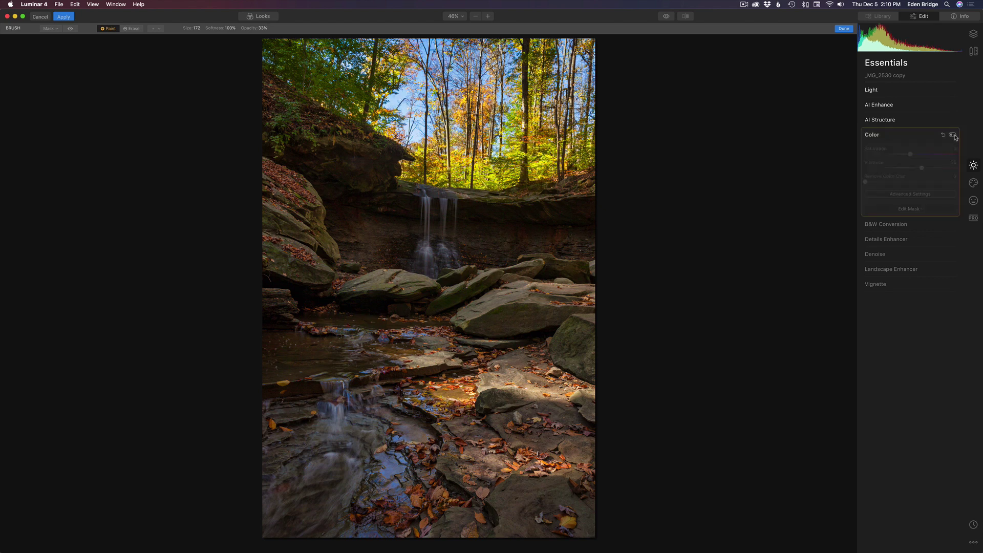
pyautogui.click(953, 135)
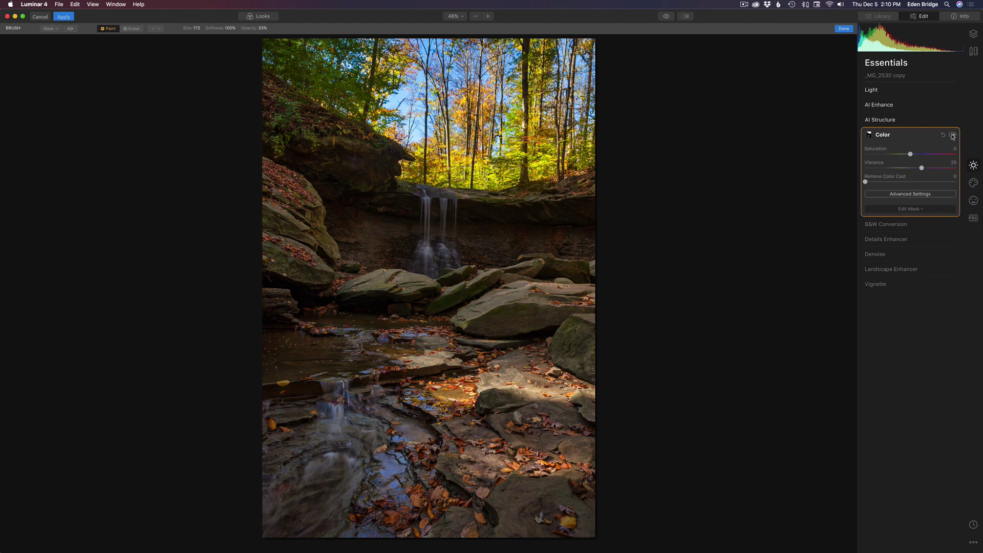
pyautogui.click(844, 29)
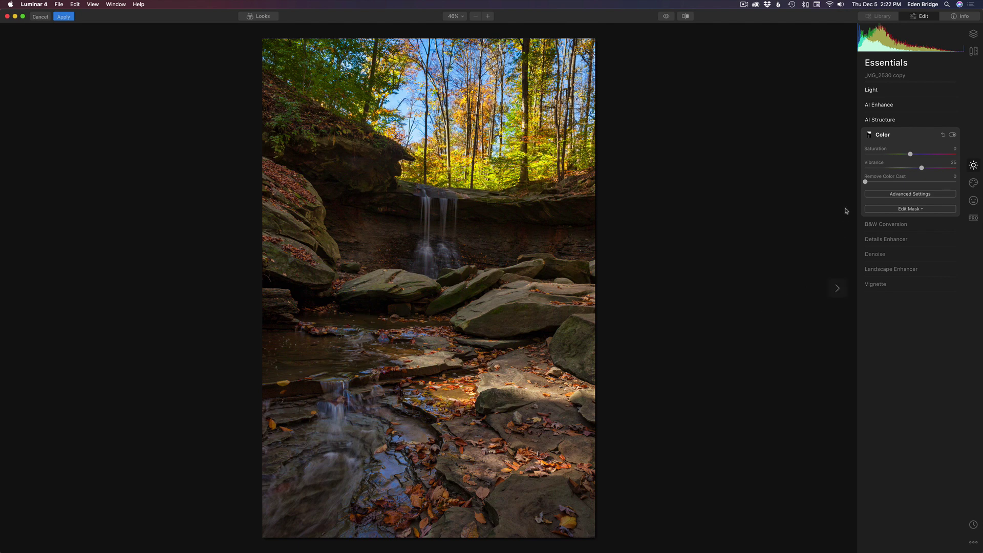
# - Add a new adjustment layer above the base photo
pyautogui.click(975, 35)
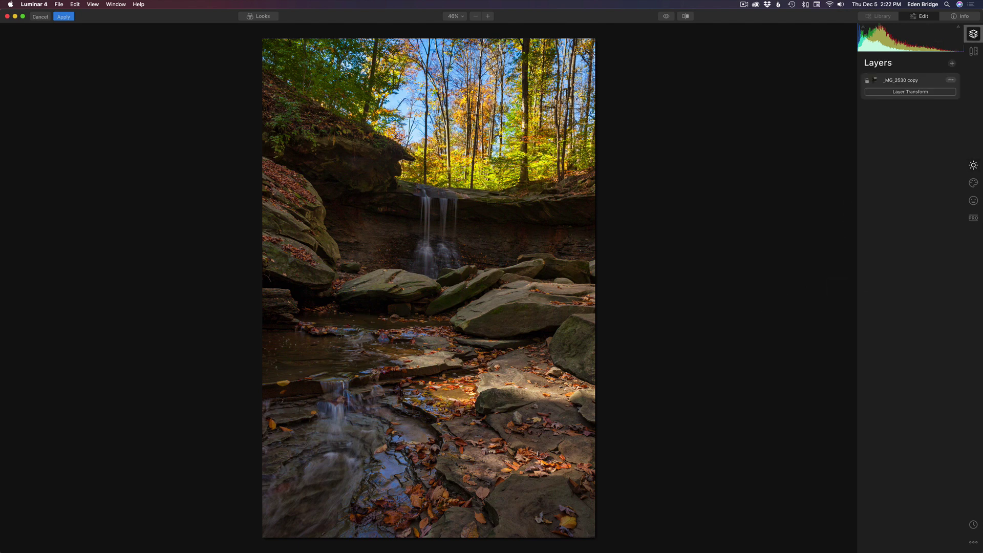
pyautogui.click(953, 64)
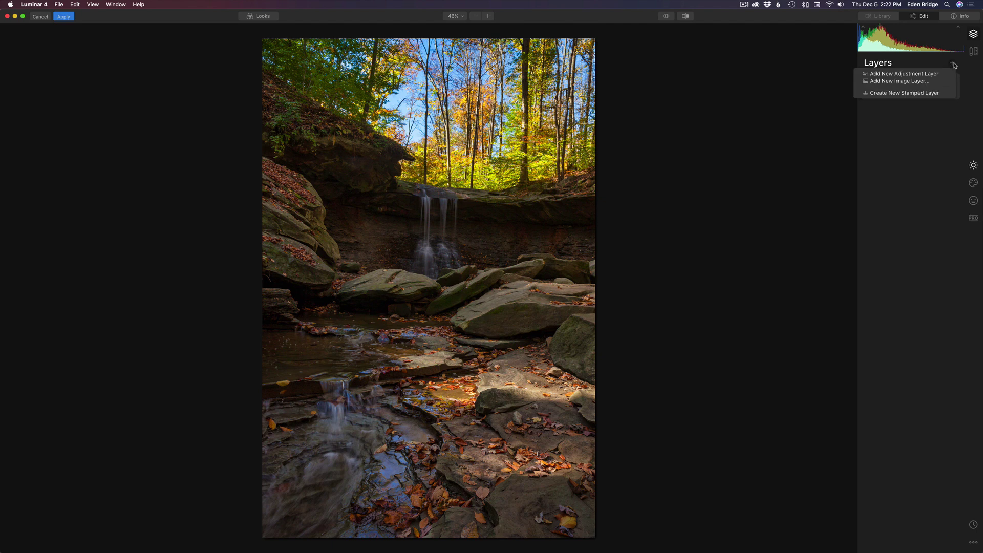
pyautogui.click(917, 75)
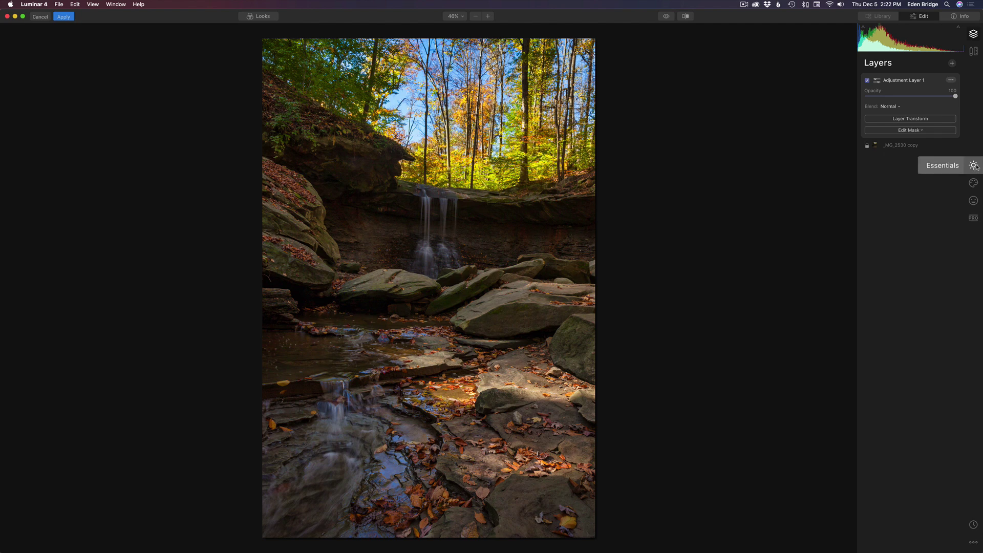
# - Set the Details Enhancer on the adjustment layer to Small Details 40, Medium Details 19 and Large Details 5
pyautogui.click(974, 165)
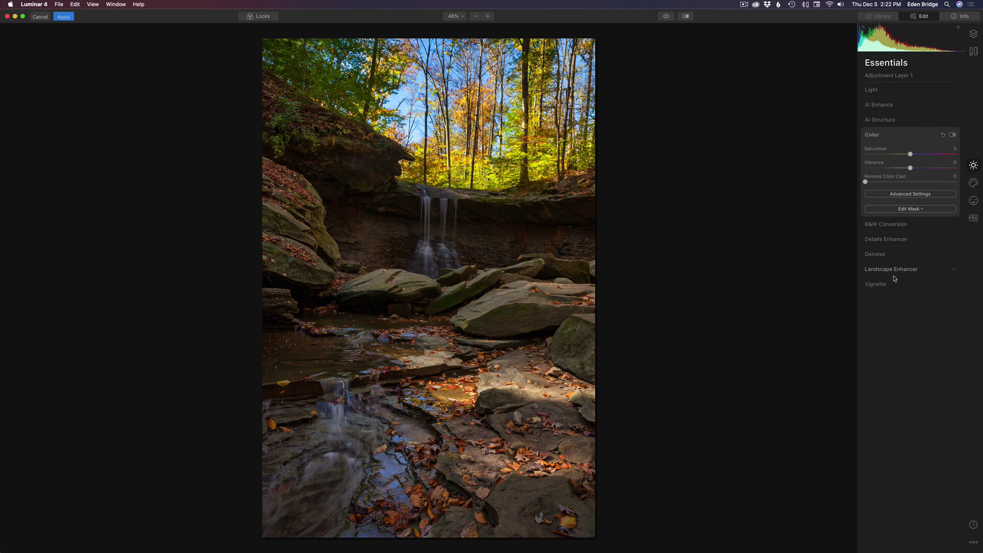
pyautogui.click(889, 239)
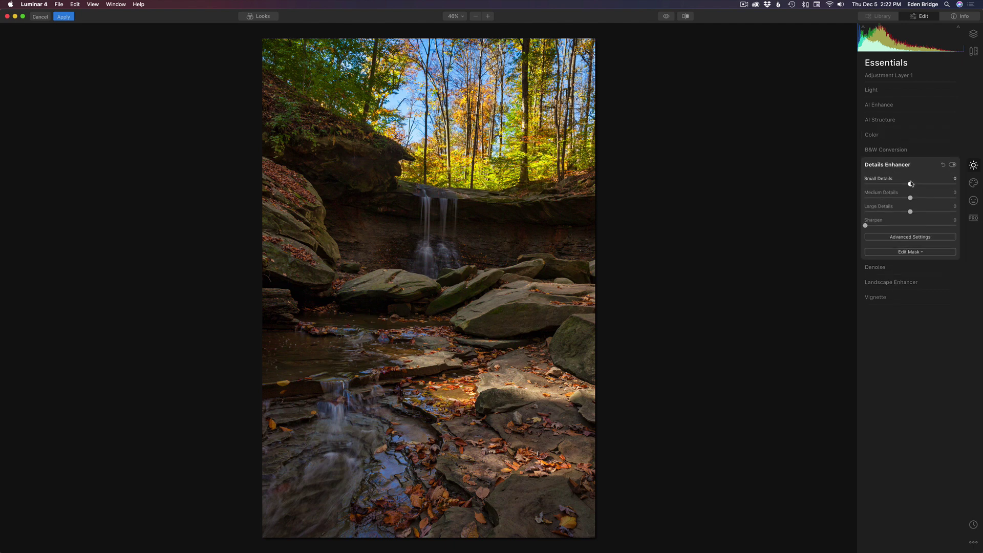
pyautogui.moveTo(910, 184); pyautogui.dragTo(928, 184)
pyautogui.moveTo(914, 198); pyautogui.dragTo(922, 199)
# - Brush a Details Enhancer mask over the foreground rocks and leaves with a size 100 brush at 100% opacity
pyautogui.click(912, 252)
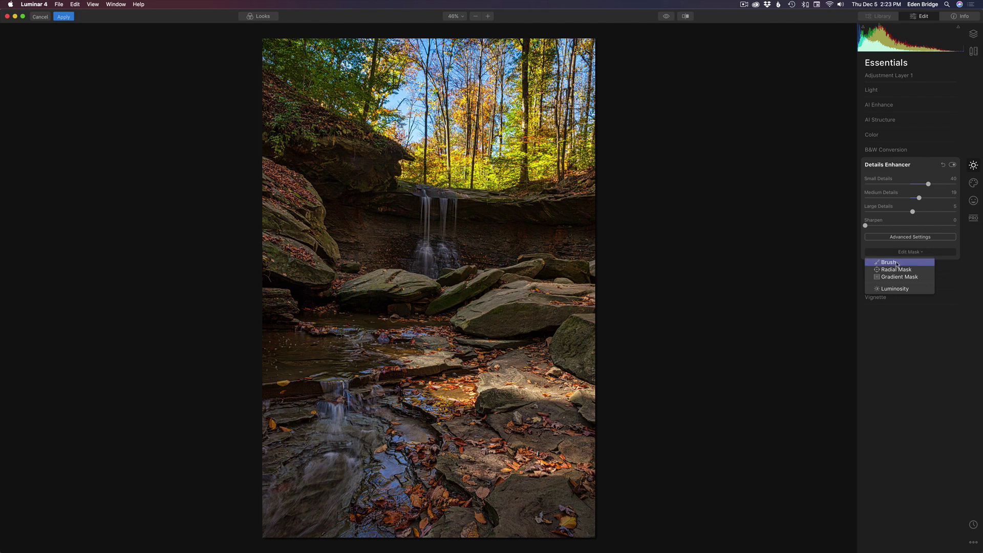
pyautogui.click(895, 263)
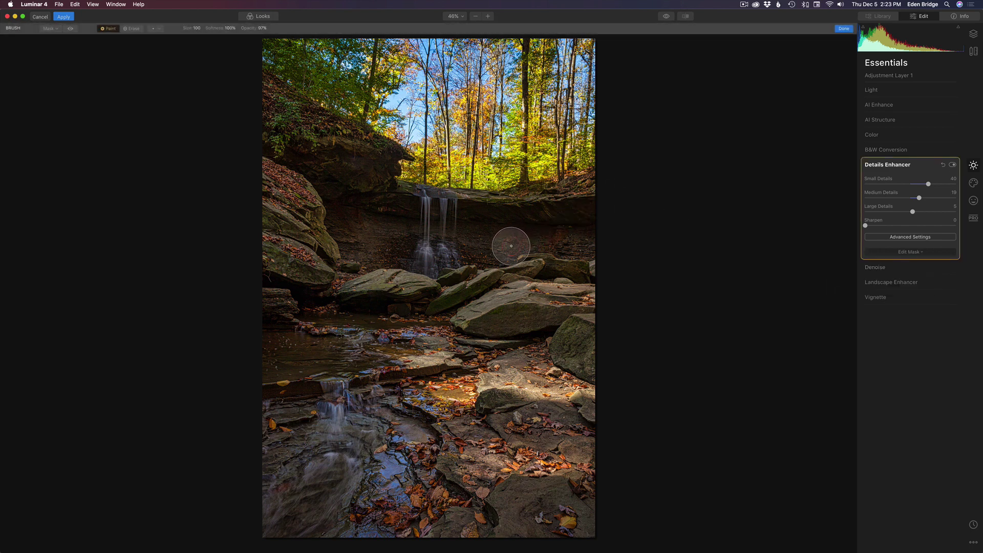
pyautogui.moveTo(247, 28); pyautogui.dragTo(256, 29)
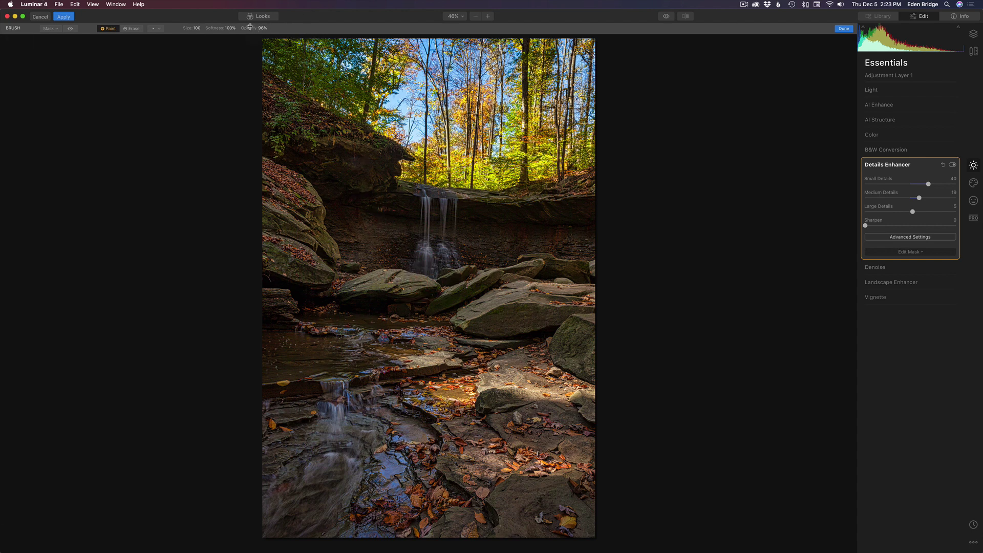
pyautogui.moveTo(249, 27); pyautogui.dragTo(317, 28)
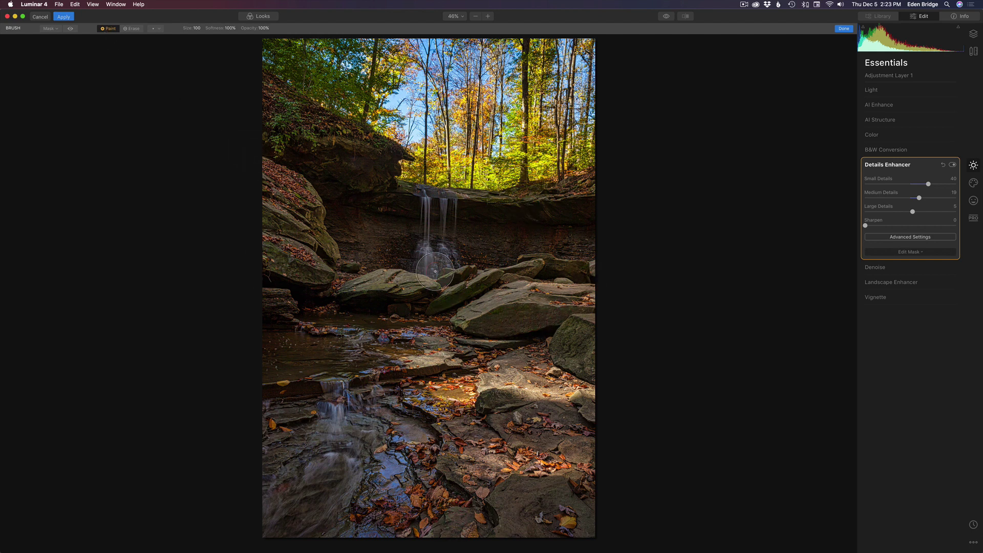
pyautogui.moveTo(466, 507)
pyautogui.mouseDown()
pyautogui.moveTo(452, 526)
pyautogui.moveTo(464, 524)
pyautogui.moveTo(455, 533)
pyautogui.moveTo(463, 525)
pyautogui.moveTo(444, 489)
pyautogui.moveTo(455, 466)
pyautogui.moveTo(502, 502)
pyautogui.moveTo(537, 508)
pyautogui.moveTo(545, 522)
pyautogui.moveTo(570, 515)
pyautogui.moveTo(479, 482)
pyautogui.moveTo(561, 474)
pyautogui.moveTo(465, 453)
pyautogui.moveTo(583, 444)
pyautogui.moveTo(472, 421)
pyautogui.moveTo(580, 412)
pyautogui.moveTo(511, 370)
pyautogui.moveTo(544, 358)
pyautogui.moveTo(426, 359)
pyautogui.moveTo(440, 350)
pyautogui.moveTo(432, 371)
pyautogui.moveTo(504, 362)
pyautogui.moveTo(521, 346)
pyautogui.moveTo(580, 352)
pyautogui.moveTo(599, 317)
pyautogui.moveTo(516, 314)
pyautogui.moveTo(543, 267)
pyautogui.moveTo(589, 273)
pyautogui.moveTo(528, 284)
pyautogui.moveTo(535, 300)
pyautogui.moveTo(479, 331)
pyautogui.moveTo(506, 291)
pyautogui.moveTo(485, 286)
pyautogui.moveTo(450, 302)
pyautogui.moveTo(313, 278)
pyautogui.moveTo(272, 303)
pyautogui.moveTo(267, 288)
pyautogui.moveTo(306, 247)
pyautogui.moveTo(278, 201)
pyautogui.moveTo(289, 189)
pyautogui.moveTo(296, 202)
pyautogui.moveTo(261, 241)
pyautogui.moveTo(283, 264)
pyautogui.moveTo(265, 293)
pyautogui.moveTo(320, 312)
pyautogui.moveTo(344, 308)
pyautogui.moveTo(272, 288)
pyautogui.moveTo(320, 312)
pyautogui.moveTo(342, 310)
pyautogui.moveTo(288, 313)
pyautogui.moveTo(310, 325)
pyautogui.moveTo(278, 314)
pyautogui.moveTo(317, 339)
pyautogui.mouseUp()
# - Reduce the brush size to 28 and paint the remaining smaller rock areas into the Details Enhancer mask
pyautogui.press('[')
pyautogui.press('[')
pyautogui.press('[')
pyautogui.press('[')
pyautogui.press('[')
pyautogui.press('[')
pyautogui.press('[')
pyautogui.moveTo(466, 350)
pyautogui.mouseDown()
pyautogui.moveTo(379, 370)
pyautogui.moveTo(438, 367)
pyautogui.moveTo(454, 354)
pyautogui.moveTo(443, 395)
pyautogui.moveTo(413, 395)
pyautogui.moveTo(444, 417)
pyautogui.moveTo(442, 430)
pyautogui.moveTo(387, 408)
pyautogui.moveTo(568, 436)
pyautogui.moveTo(457, 441)
pyautogui.moveTo(499, 465)
pyautogui.moveTo(596, 440)
pyautogui.moveTo(525, 423)
pyautogui.mouseUp()
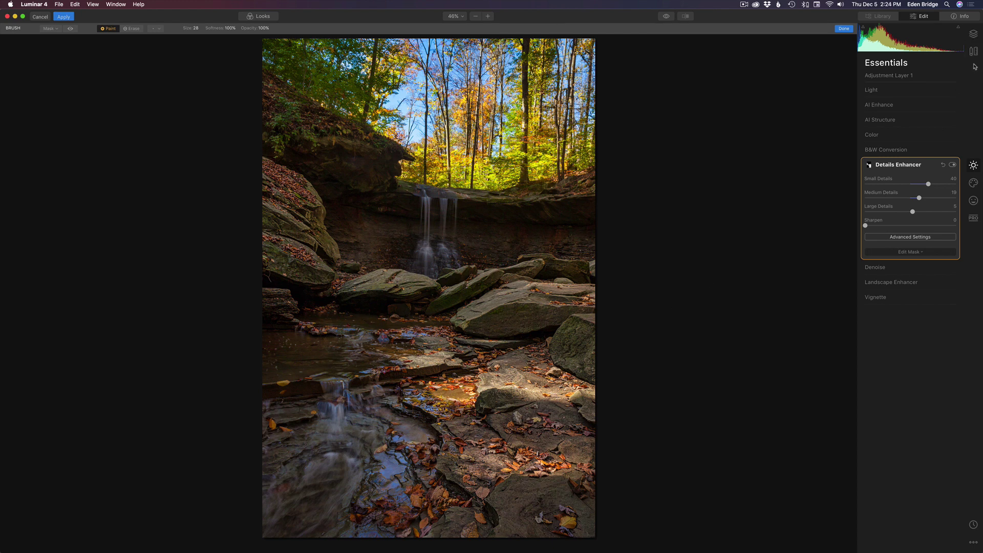
# - Lower the adjustment layer's opacity to 68
pyautogui.click(974, 33)
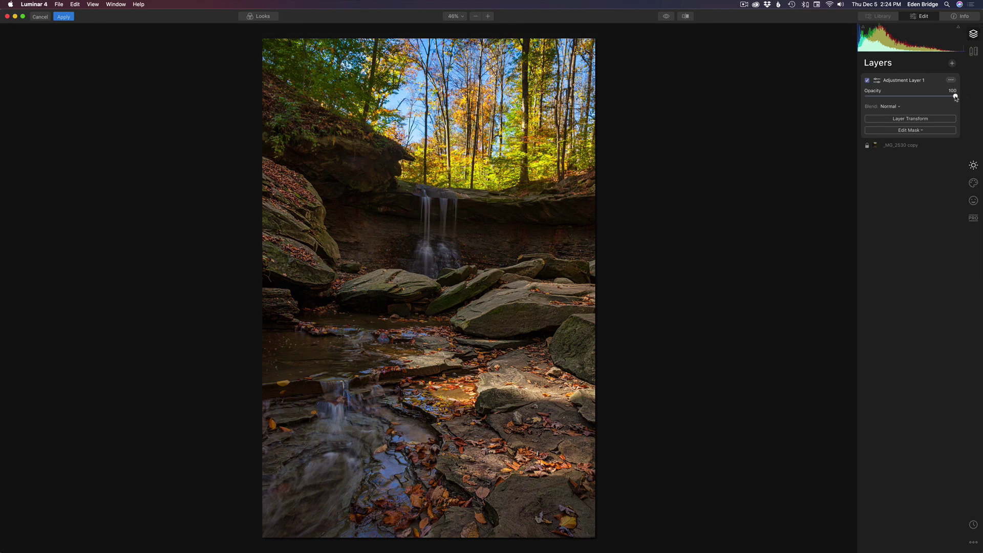
pyautogui.moveTo(955, 98); pyautogui.dragTo(928, 106)
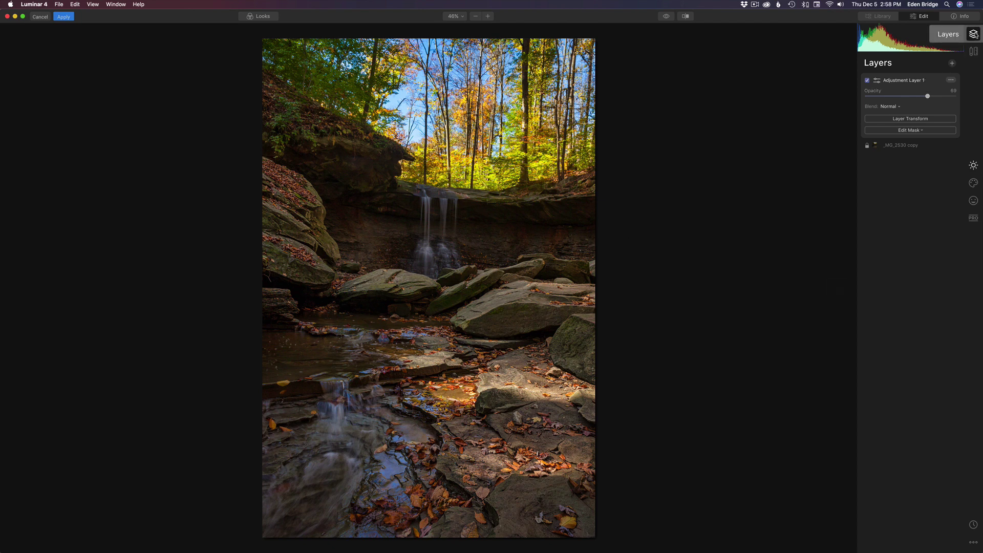
# - Add a second adjustment layer above the first and start Dodge & Burn painting on it
pyautogui.click(953, 64)
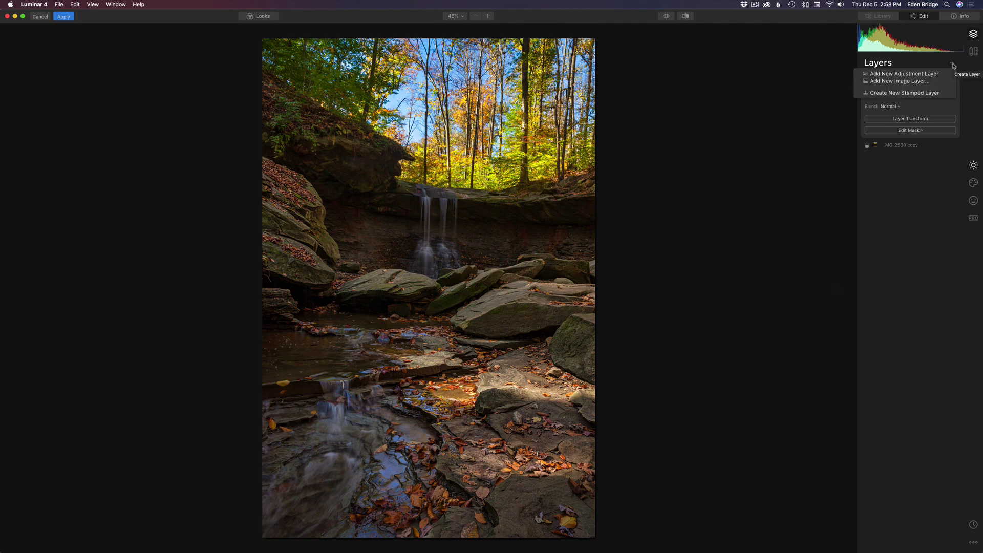
pyautogui.click(905, 74)
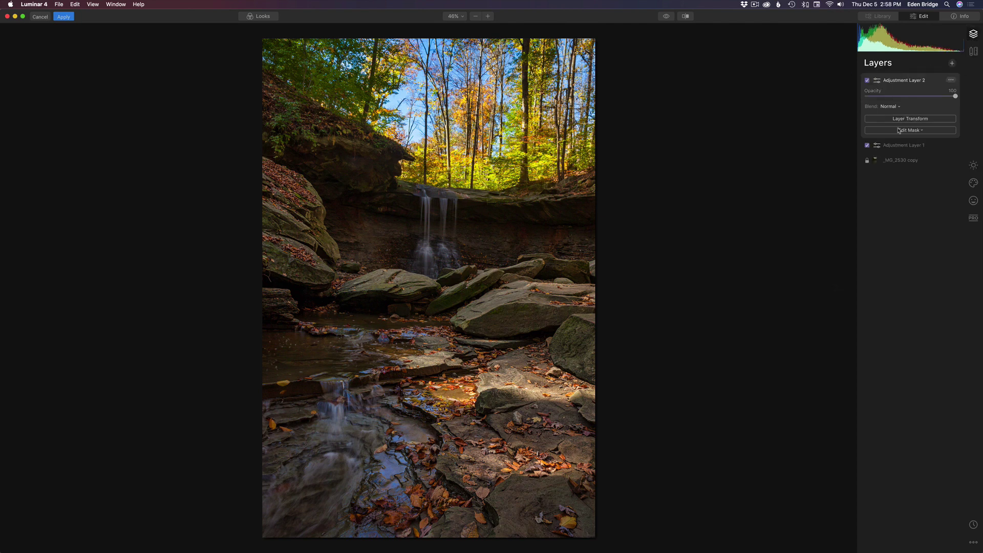
pyautogui.click(974, 219)
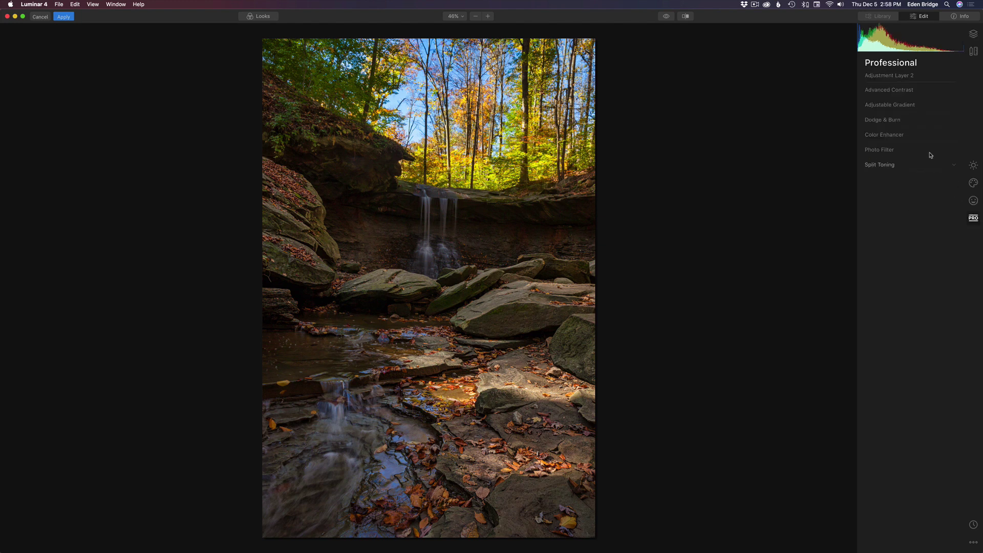
pyautogui.click(891, 121)
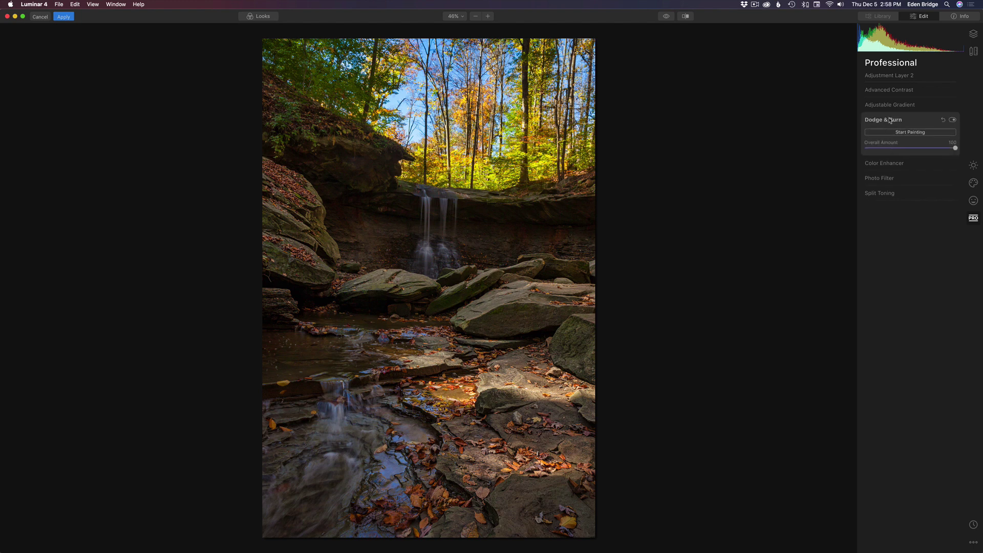
pyautogui.click(908, 133)
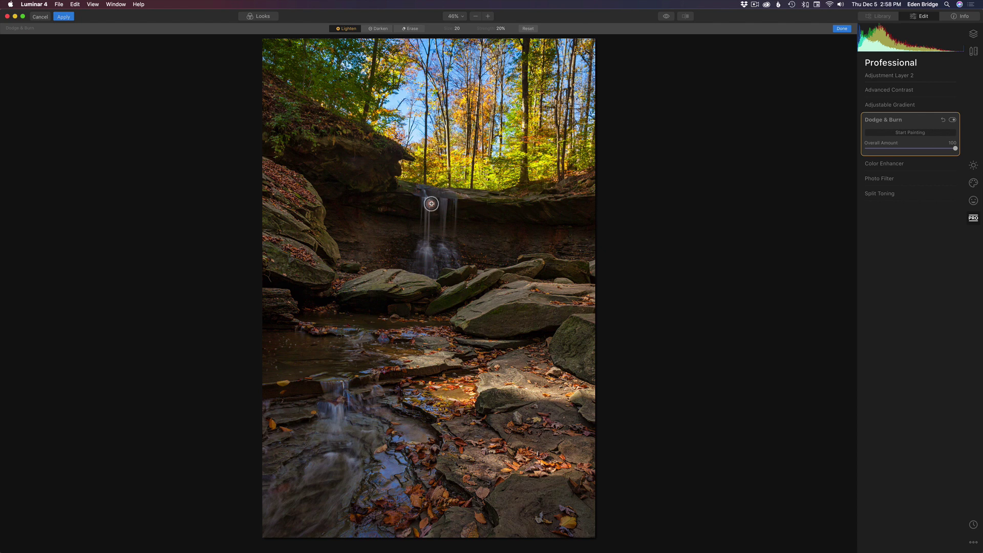
# - Lighten the streams of the main waterfall with a size 20 brush at 20% strength
pyautogui.moveTo(430, 201)
pyautogui.mouseDown()
pyautogui.moveTo(434, 266)
pyautogui.moveTo(428, 254)
pyautogui.mouseUp()
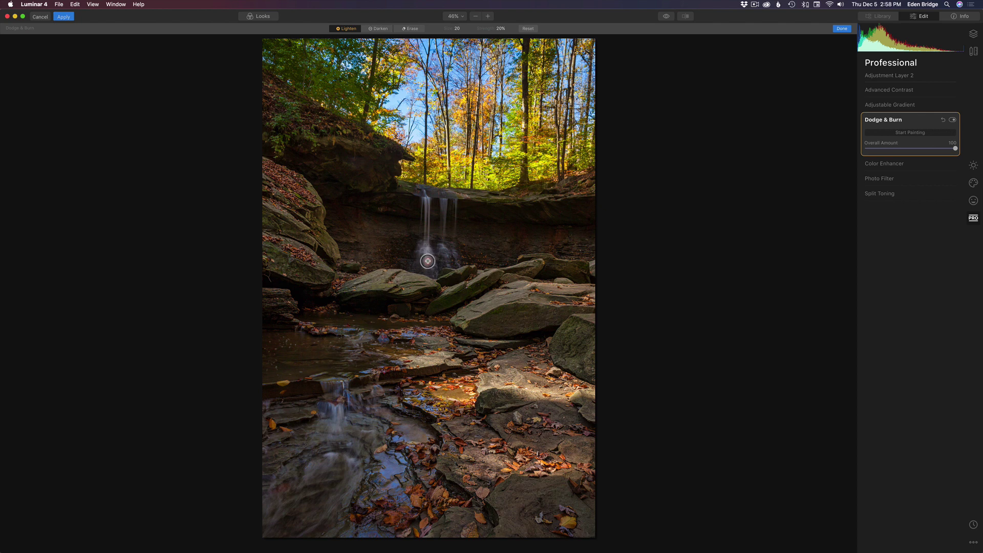
pyautogui.moveTo(448, 206); pyautogui.dragTo(441, 254)
pyautogui.moveTo(459, 206)
pyautogui.mouseDown()
pyautogui.moveTo(458, 242)
pyautogui.moveTo(449, 248)
pyautogui.moveTo(458, 254)
pyautogui.mouseUp()
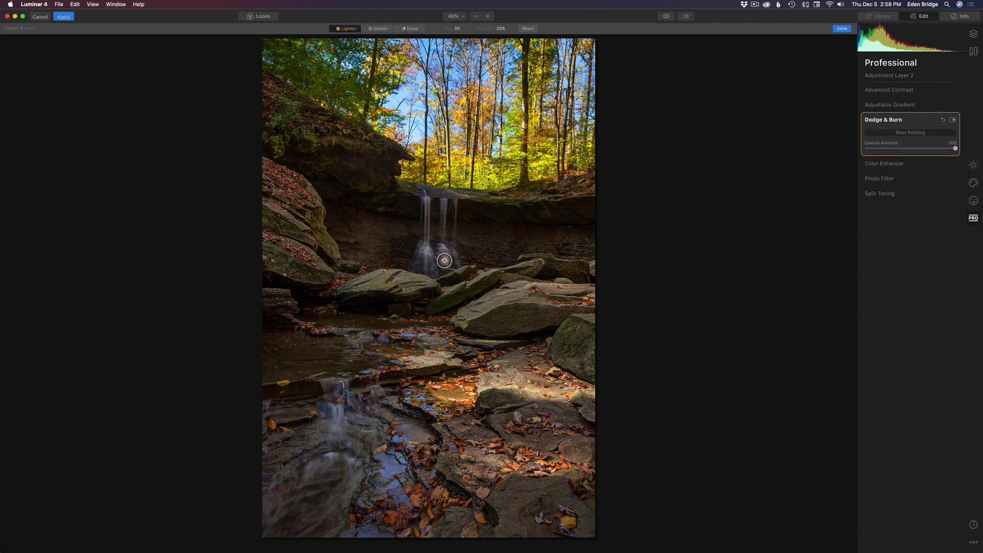
pyautogui.moveTo(440, 215)
pyautogui.mouseDown()
pyautogui.moveTo(445, 207)
pyautogui.moveTo(446, 249)
pyautogui.moveTo(447, 207)
pyautogui.moveTo(445, 257)
pyautogui.moveTo(459, 255)
pyautogui.moveTo(460, 207)
pyautogui.moveTo(433, 253)
pyautogui.moveTo(433, 205)
pyautogui.moveTo(431, 278)
pyautogui.moveTo(448, 208)
pyautogui.moveTo(441, 257)
pyautogui.moveTo(459, 223)
pyautogui.mouseUp()
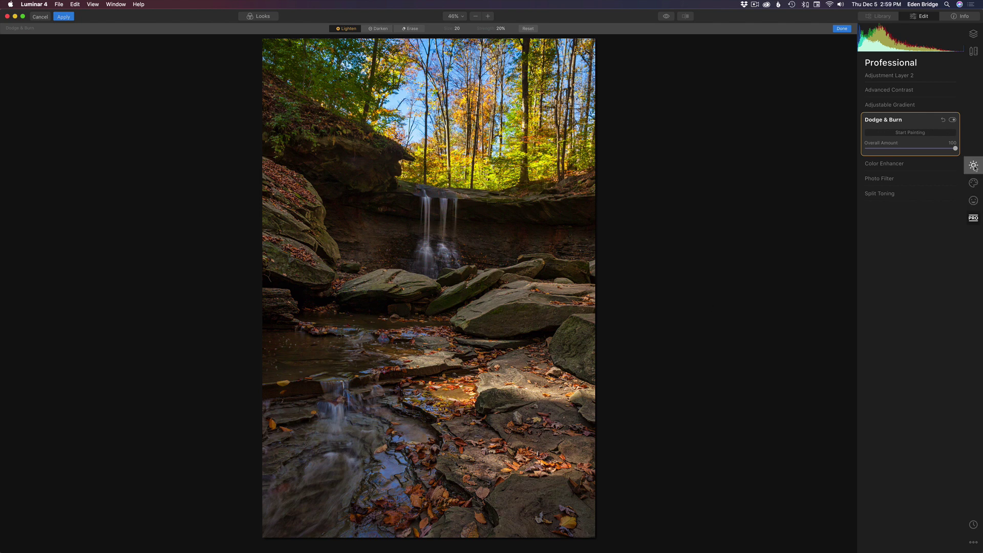
# - Set the Dodge & Burn overall amount to 93, finish painting, and compare the photo with the effect off and on
pyautogui.moveTo(955, 150)
pyautogui.mouseDown()
pyautogui.moveTo(829, 149)
pyautogui.moveTo(947, 160)
pyautogui.mouseUp()
pyautogui.click(842, 28)
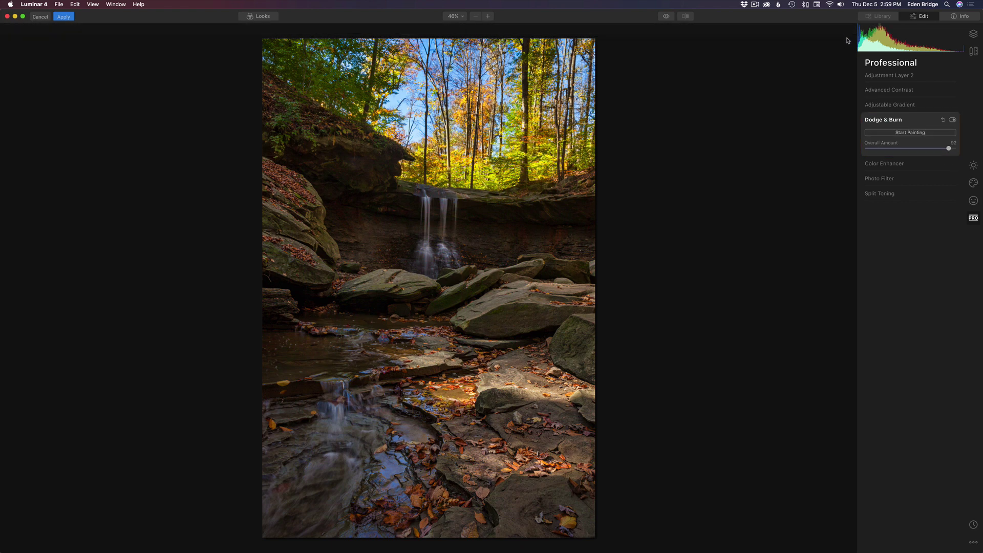
pyautogui.click(953, 120)
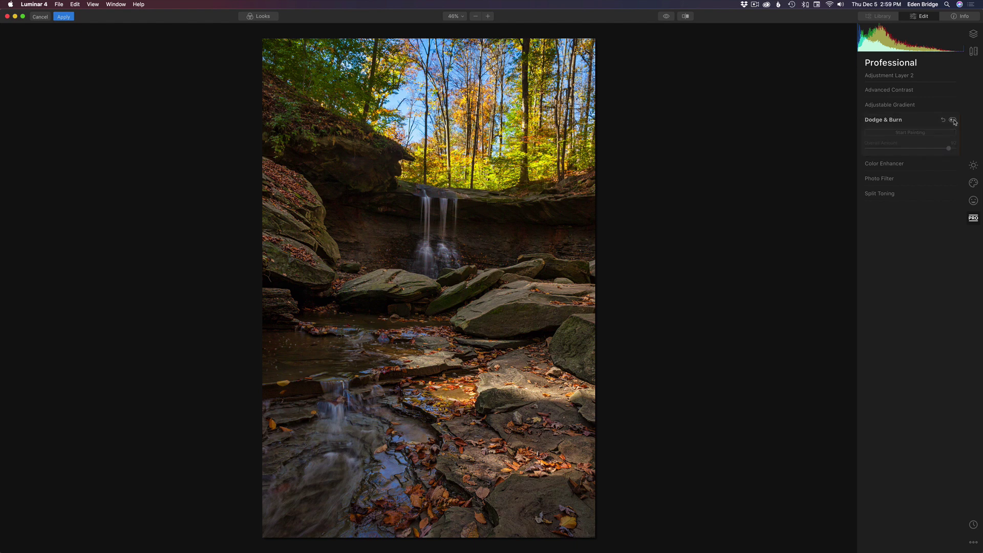
pyautogui.click(954, 120)
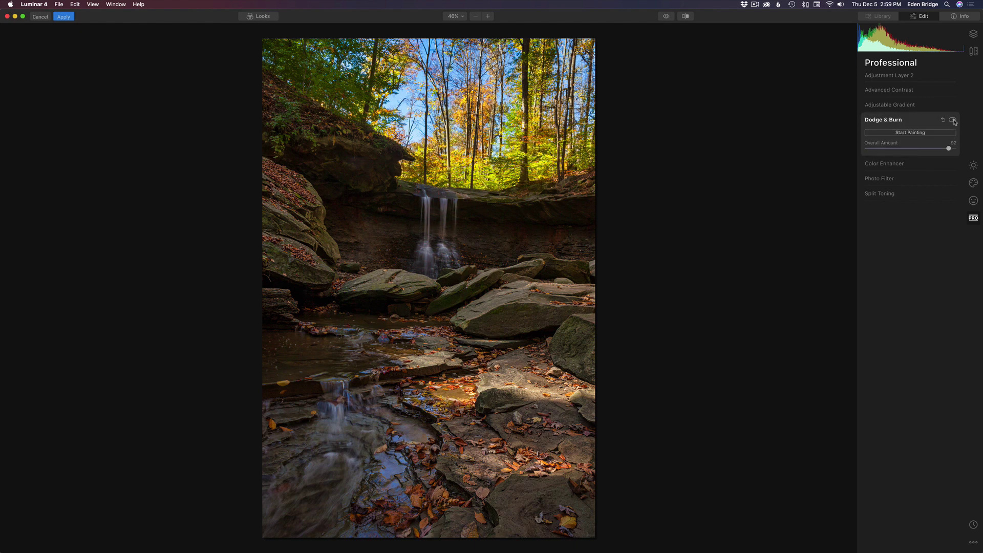
# - Keep the second adjustment layer at 100 opacity, then add a third adjustment layer and start Dodge & Burn painting on it
pyautogui.click(973, 34)
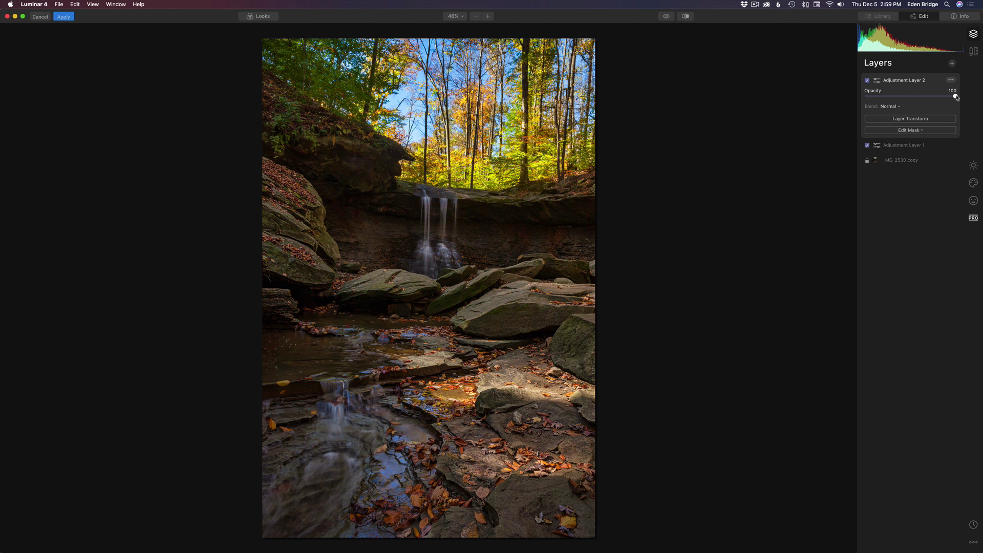
pyautogui.moveTo(956, 97)
pyautogui.mouseDown()
pyautogui.moveTo(883, 96)
pyautogui.moveTo(960, 100)
pyautogui.mouseUp()
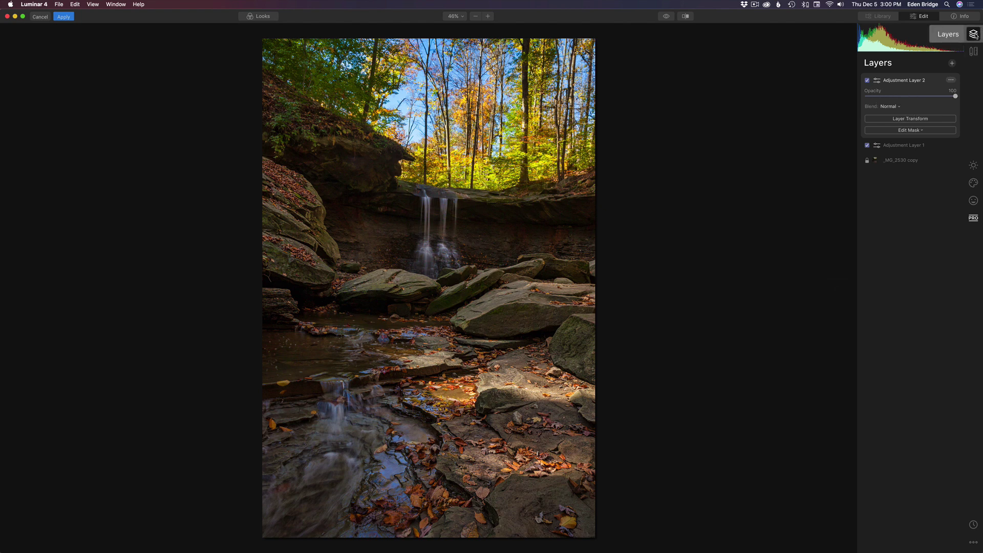
pyautogui.click(952, 64)
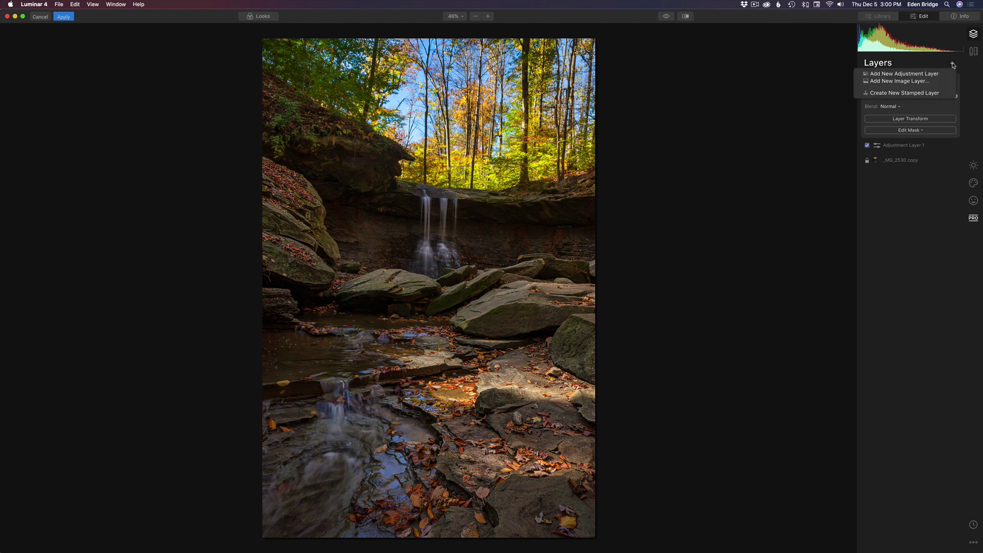
pyautogui.click(910, 74)
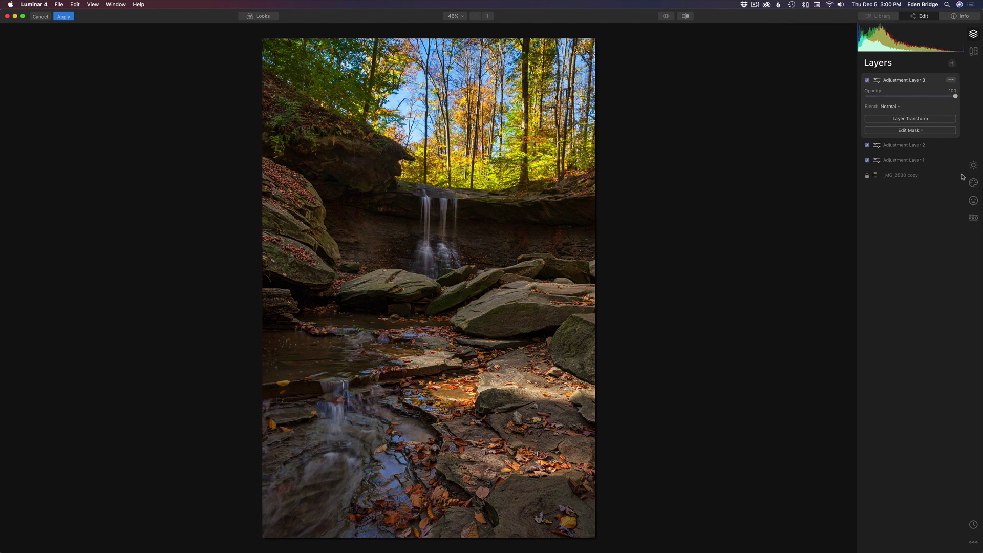
pyautogui.click(972, 217)
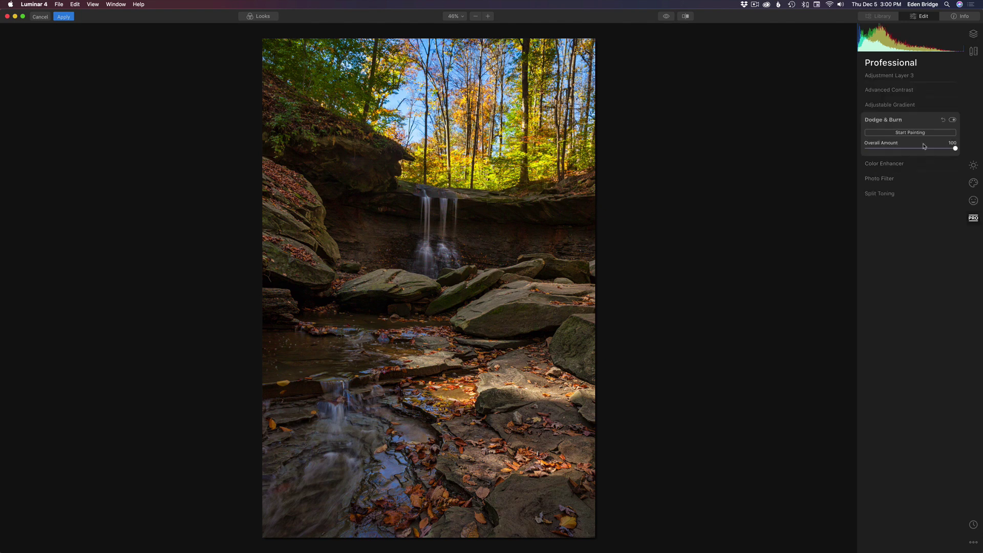
pyautogui.click(888, 131)
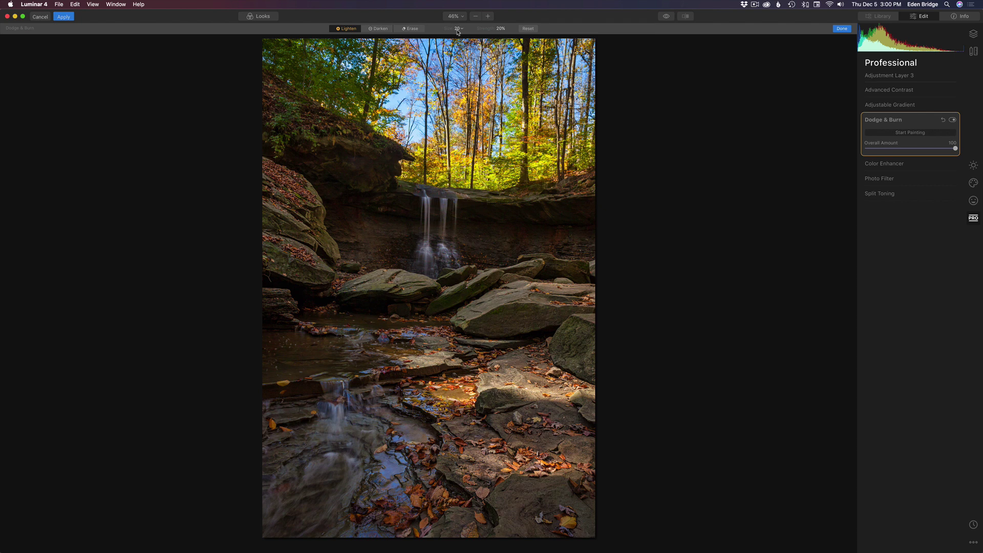
# - Set the Lighten brush strength to 11% and brighten the rocks and the lower foreground cascade at size 20
pyautogui.click(506, 29)
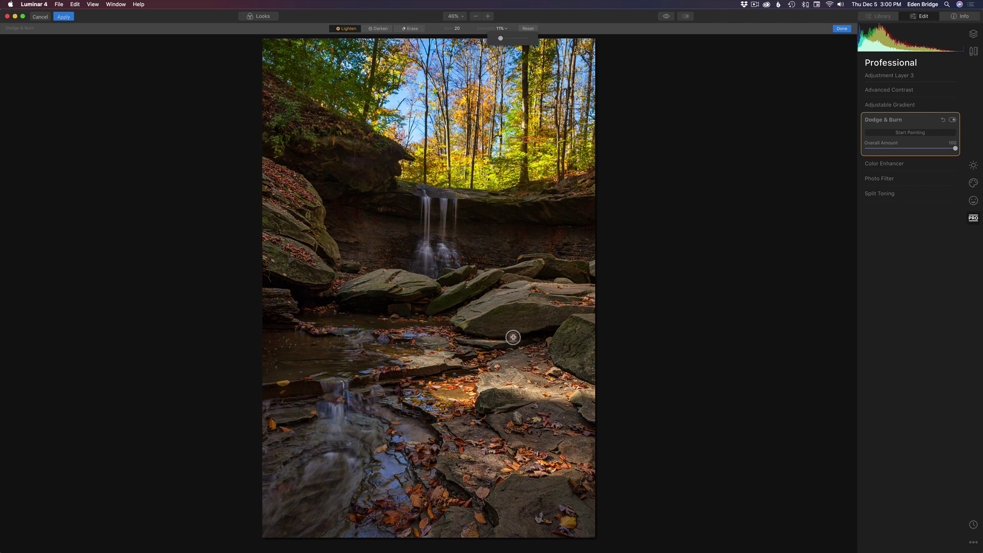
pyautogui.click(545, 291)
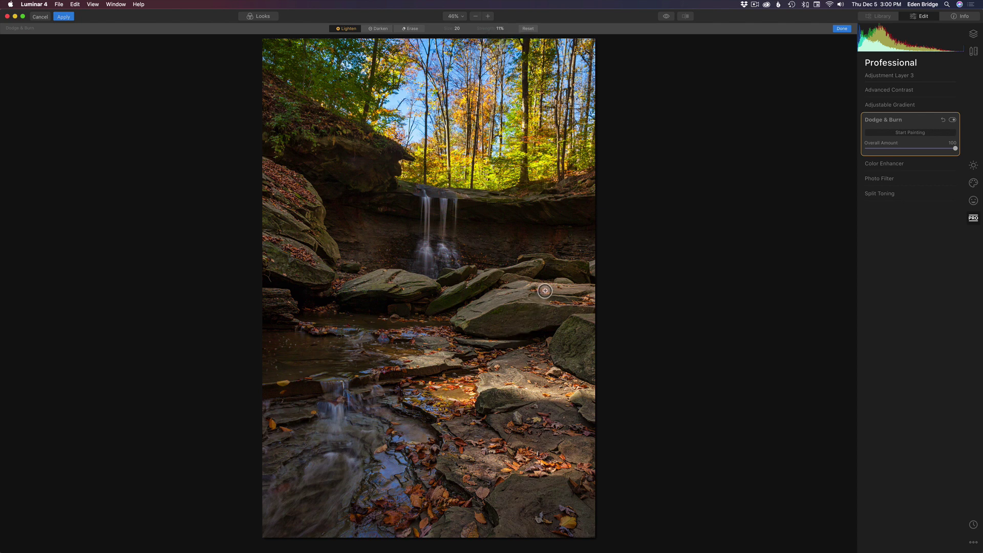
pyautogui.press(']')
pyautogui.press(']')
pyautogui.press(']')
pyautogui.press('[')
pyautogui.press('[')
pyautogui.press('[')
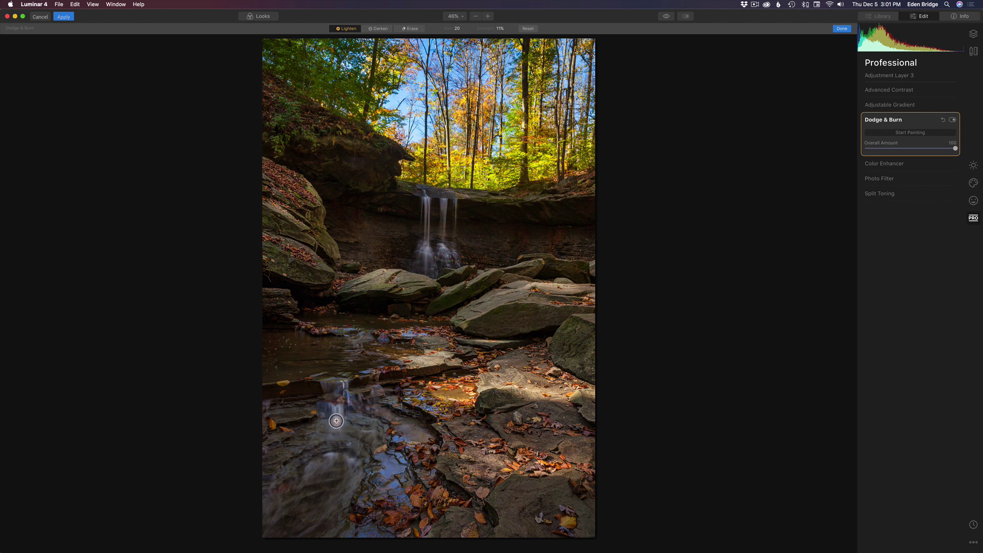
pyautogui.moveTo(336, 421)
pyautogui.mouseDown()
pyautogui.moveTo(349, 444)
pyautogui.moveTo(335, 457)
pyautogui.moveTo(362, 467)
pyautogui.moveTo(332, 454)
pyautogui.moveTo(361, 465)
pyautogui.moveTo(355, 488)
pyautogui.moveTo(359, 465)
pyautogui.moveTo(351, 479)
pyautogui.moveTo(406, 508)
pyautogui.moveTo(385, 463)
pyautogui.moveTo(445, 429)
pyautogui.moveTo(413, 402)
pyautogui.moveTo(514, 417)
pyautogui.moveTo(580, 408)
pyautogui.moveTo(502, 388)
pyautogui.moveTo(492, 397)
pyautogui.moveTo(567, 472)
pyautogui.moveTo(480, 466)
pyautogui.moveTo(578, 476)
pyautogui.moveTo(525, 472)
pyautogui.moveTo(562, 474)
pyautogui.moveTo(538, 462)
pyautogui.moveTo(552, 408)
pyautogui.mouseUp()
# - Return the Lighten brush to size 20 after enlarging it, and brighten the leaf-covered hillside above the boulders
pyautogui.press(']')
pyautogui.press(']')
pyautogui.press(']')
pyautogui.press(']')
pyautogui.press(']')
pyautogui.press(']')
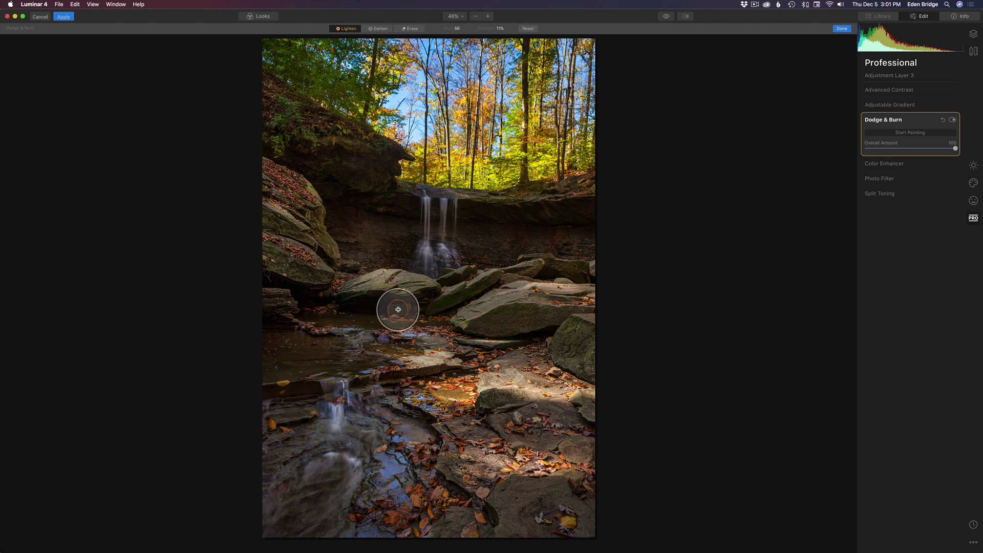
pyautogui.press('[')
pyautogui.press('[')
pyautogui.press('[')
pyautogui.press('[')
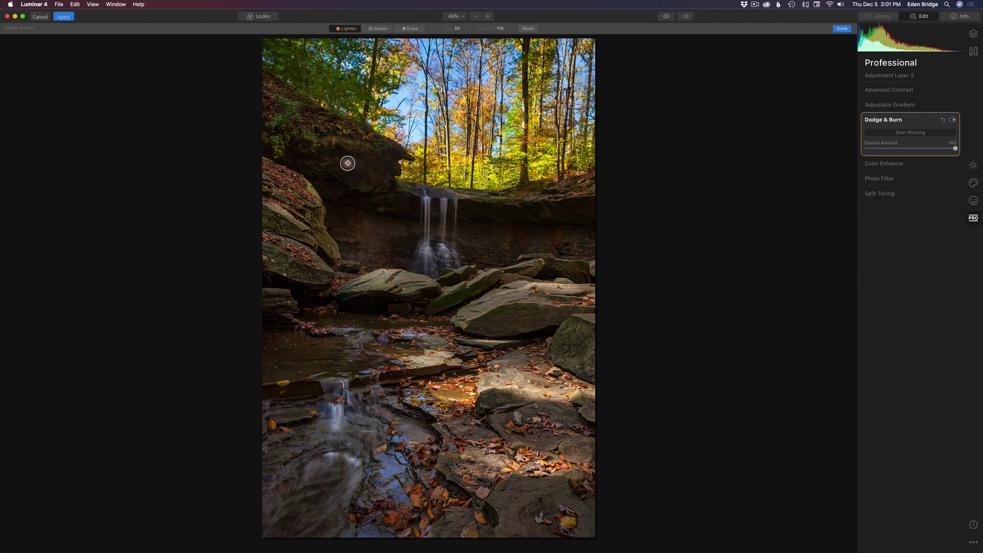
pyautogui.moveTo(300, 110)
pyautogui.mouseDown()
pyautogui.moveTo(285, 101)
pyautogui.moveTo(309, 106)
pyautogui.moveTo(292, 103)
pyautogui.moveTo(316, 144)
pyautogui.moveTo(272, 143)
pyautogui.moveTo(287, 146)
pyautogui.mouseUp()
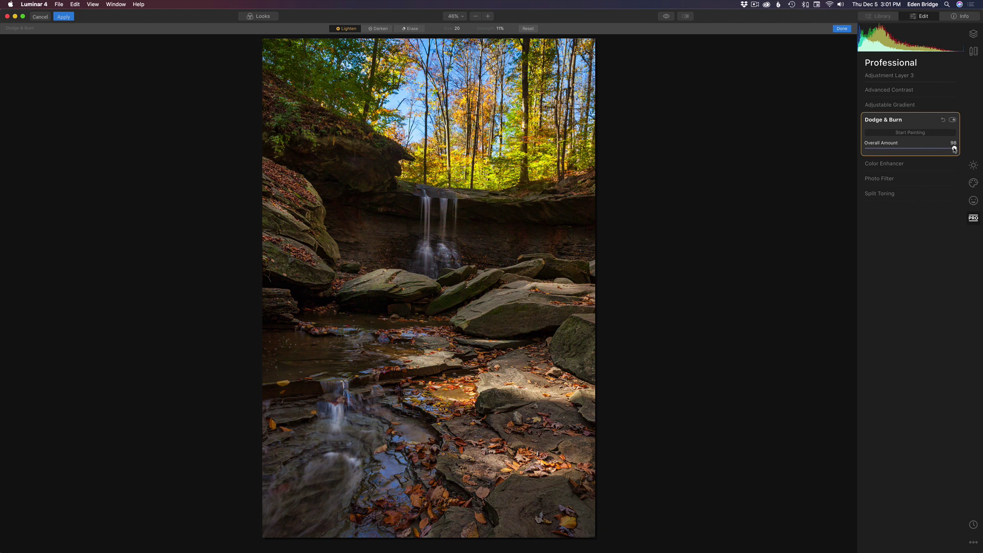
# - Set this layer's Dodge & Burn overall amount to 77, finish painting, and compare the effect off and on
pyautogui.moveTo(954, 149)
pyautogui.mouseDown()
pyautogui.moveTo(832, 143)
pyautogui.moveTo(936, 149)
pyautogui.mouseUp()
pyautogui.click(842, 28)
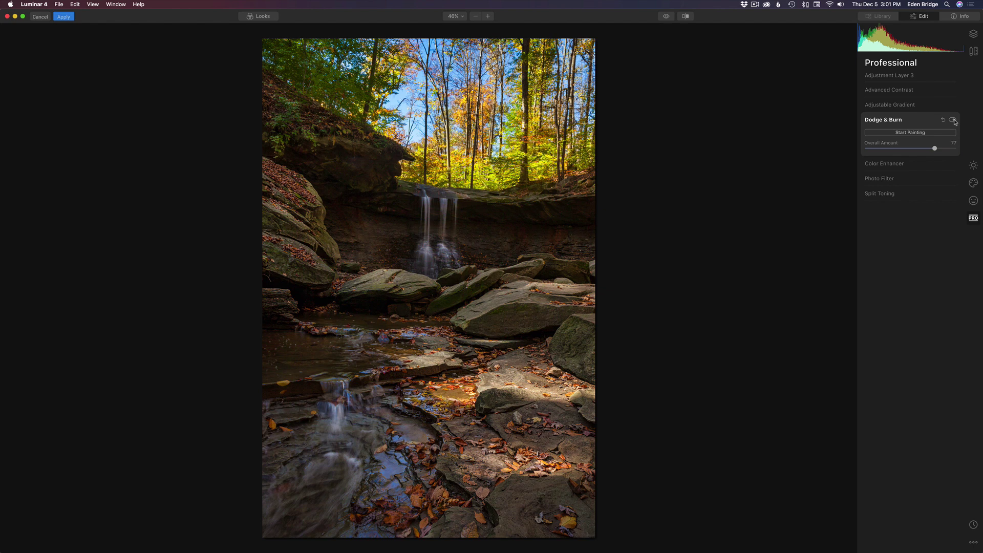
pyautogui.click(953, 121)
pyautogui.click(953, 121)
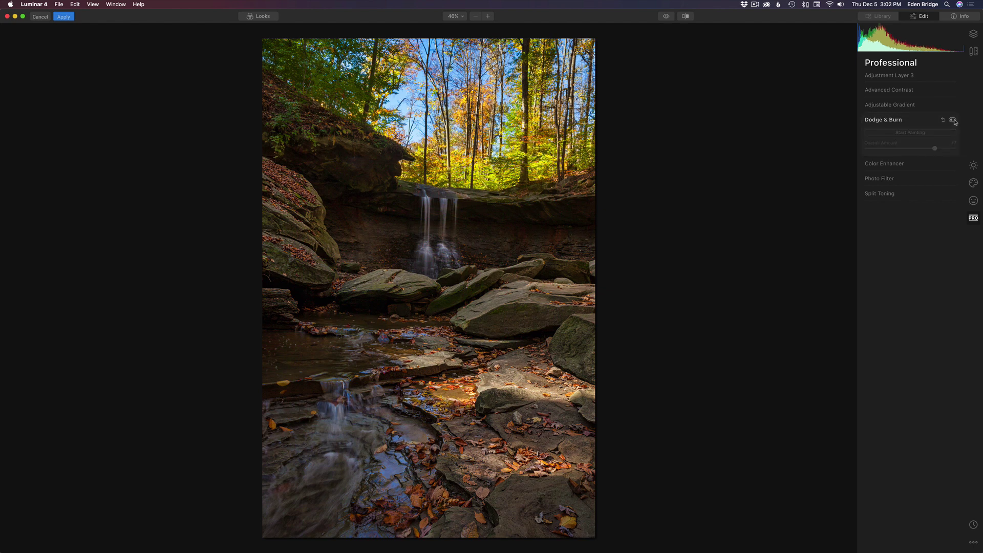
pyautogui.click(954, 120)
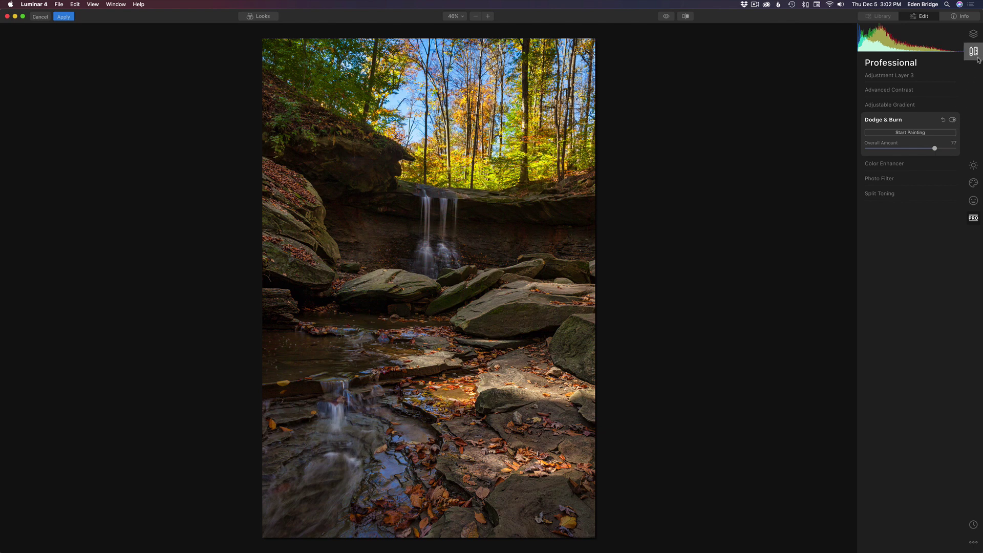
# - Lower the opacity of the third adjustment layer to soften its lightening
pyautogui.click(974, 34)
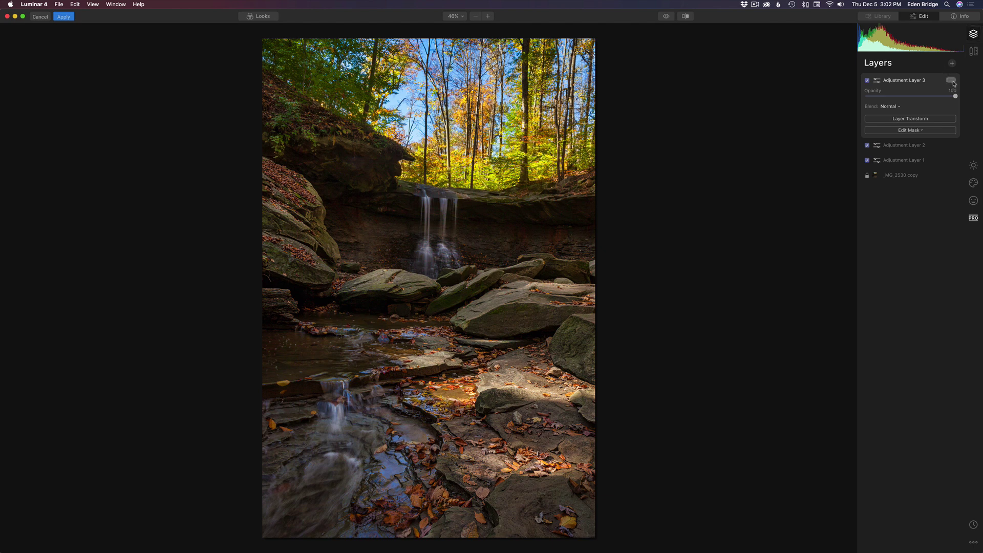
pyautogui.moveTo(955, 97); pyautogui.dragTo(980, 113)
pyautogui.moveTo(955, 98)
pyautogui.mouseDown()
pyautogui.moveTo(906, 97)
pyautogui.moveTo(938, 100)
pyautogui.mouseUp()
# - Add a fourth adjustment layer and start Dodge & Burn painting on it in Darken mode at 10% strength
pyautogui.click(953, 64)
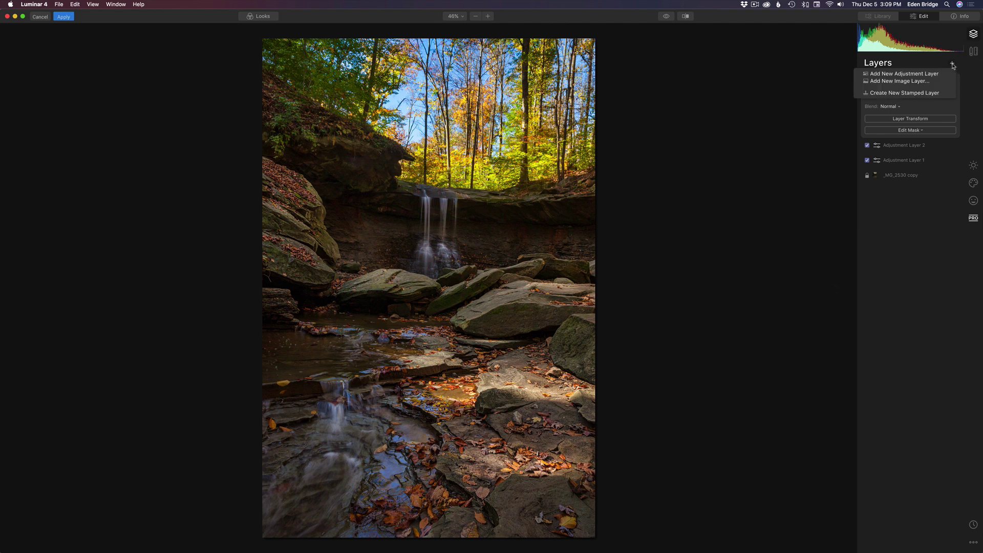
pyautogui.click(914, 74)
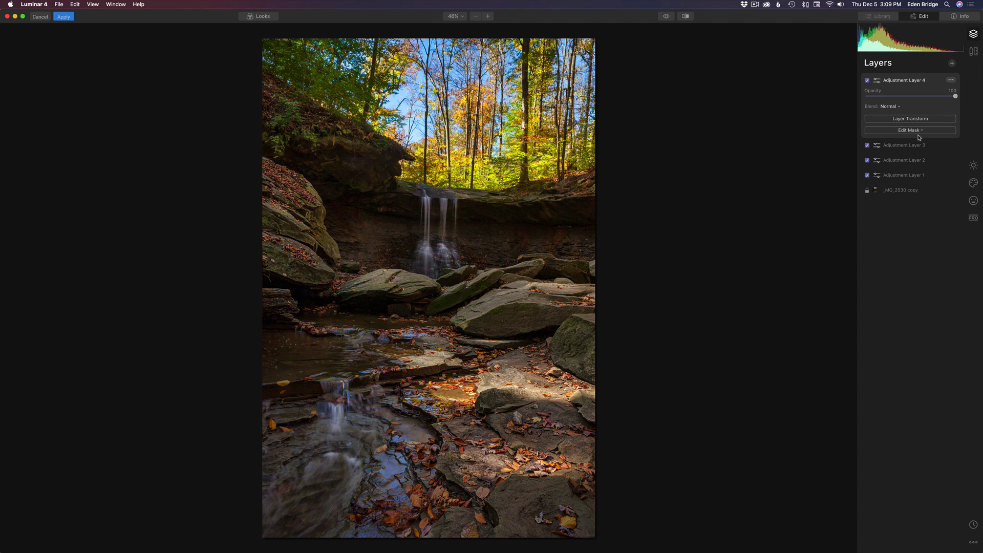
pyautogui.click(974, 219)
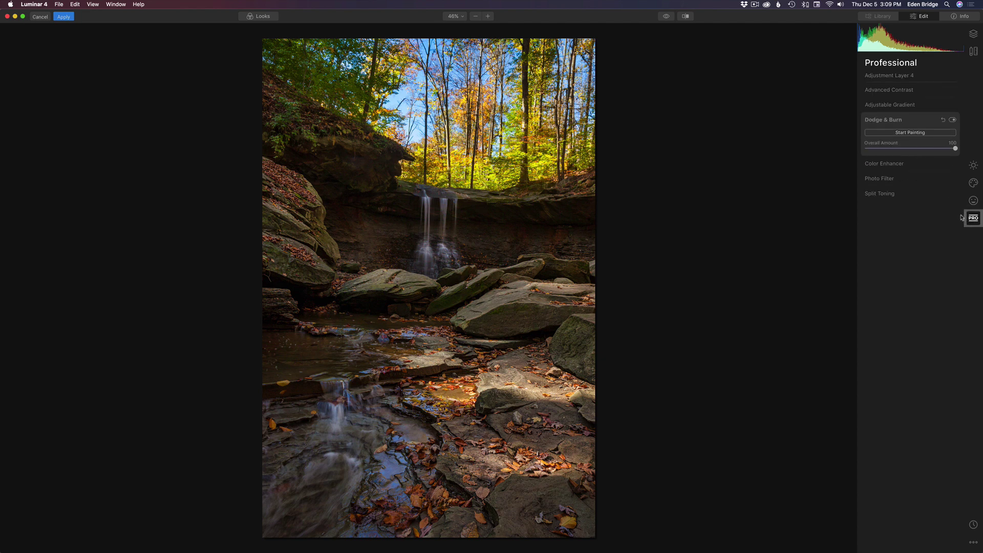
pyautogui.click(910, 135)
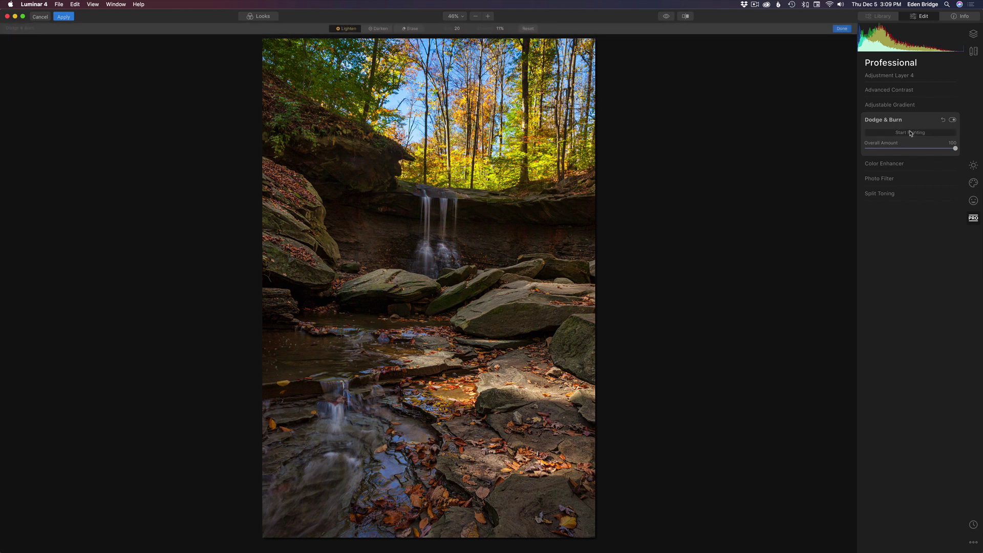
pyautogui.click(378, 29)
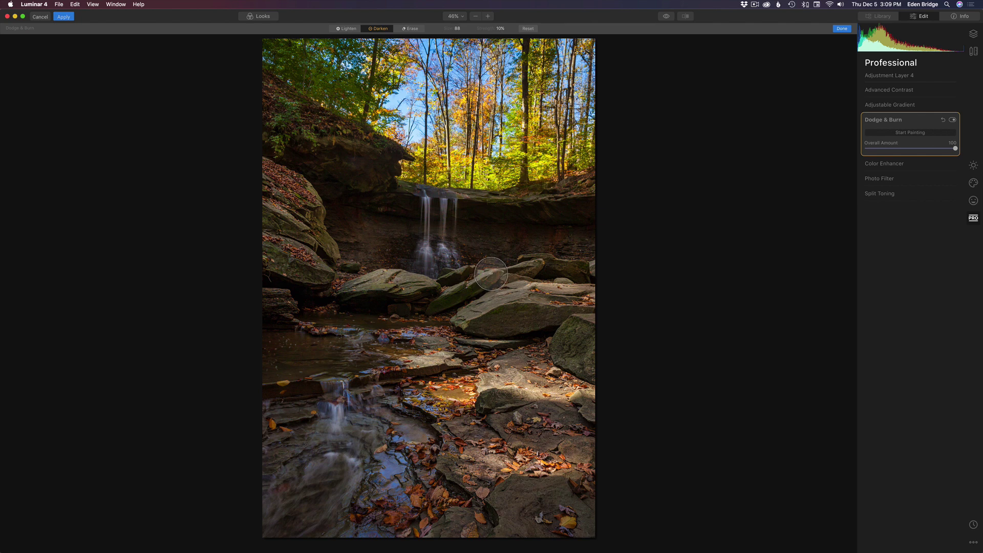
# - Reduce the Darken brush to size 28 for burning smaller areas of the foreground
pyautogui.press('[')
pyautogui.press('[')
pyautogui.press('[')
pyautogui.press('[')
pyautogui.press('[')
pyautogui.press('[')
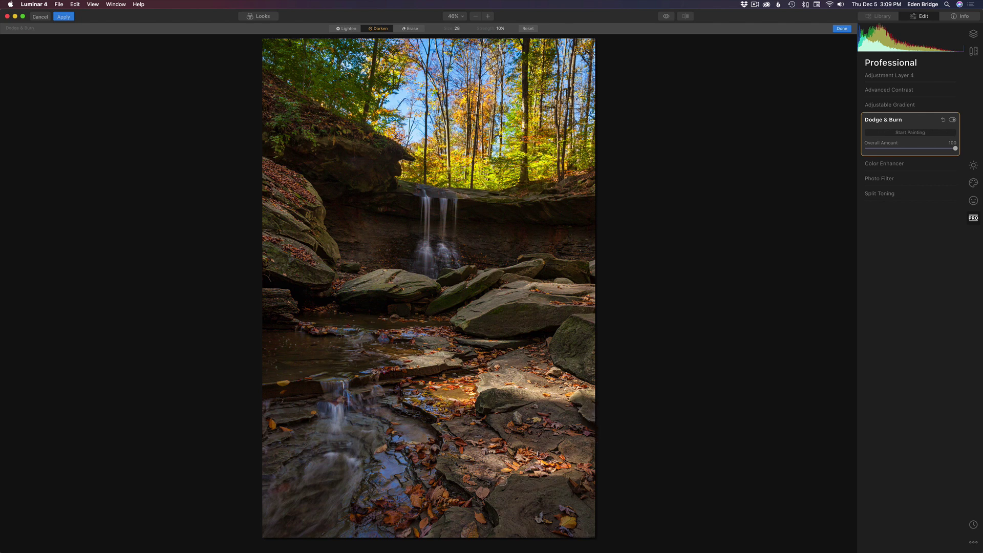
# - Enlarge the Darken brush to size 88 for burning broader areas of the foreground
pyautogui.press(']')
pyautogui.press(']')
pyautogui.press(']')
pyautogui.press(']')
pyautogui.press(']')
pyautogui.press(']')
pyautogui.press(']')
pyautogui.press(']')
pyautogui.press(']')
pyautogui.press(']')
pyautogui.press(']')
pyautogui.press(']')
pyautogui.press(']')
pyautogui.press(']')
pyautogui.press(']')
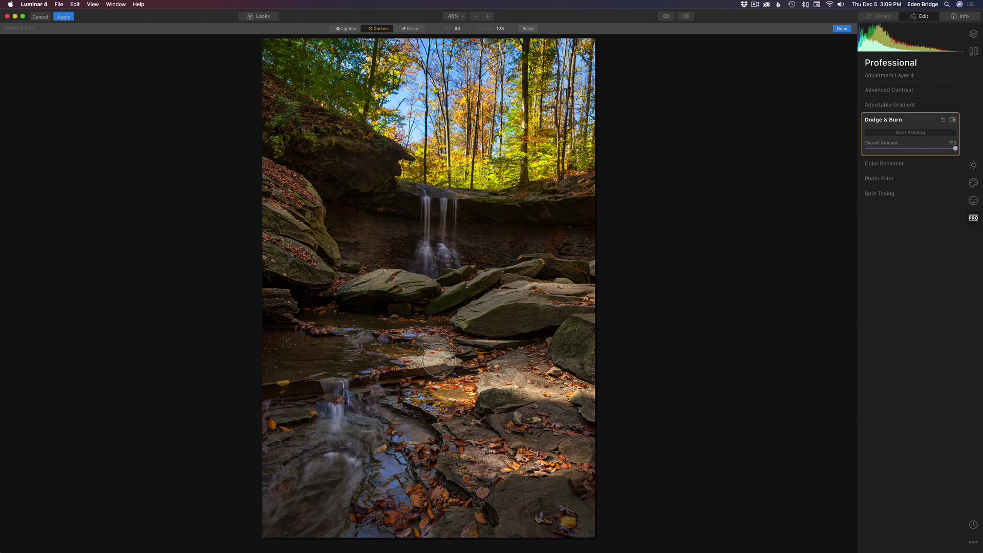
# - Reduce the Darken brush to size 52 and then to 28 for burning smaller foreground details
pyautogui.press('[')
pyautogui.press('[')
pyautogui.press('[')
pyautogui.press('[')
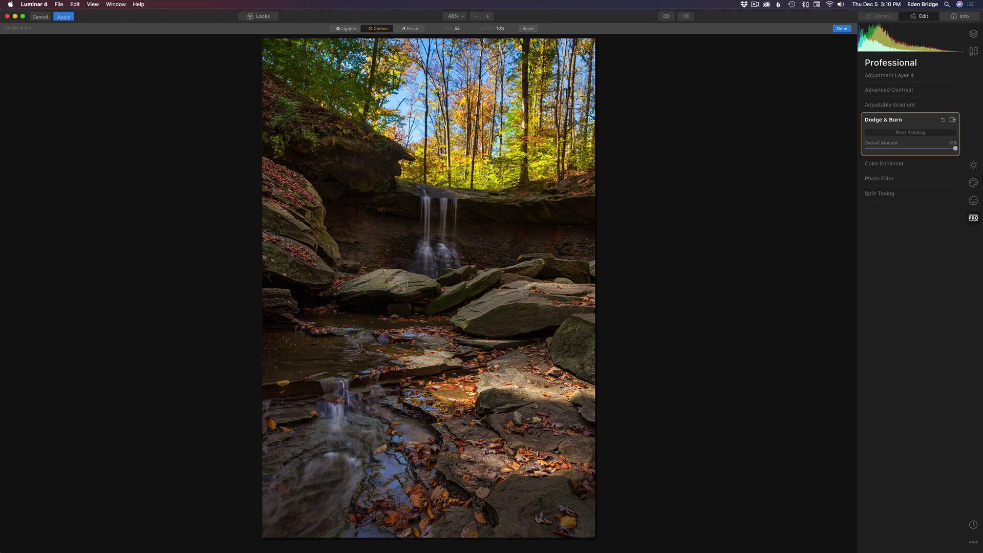
pyautogui.press('[')
pyautogui.press('[')
pyautogui.press('[')
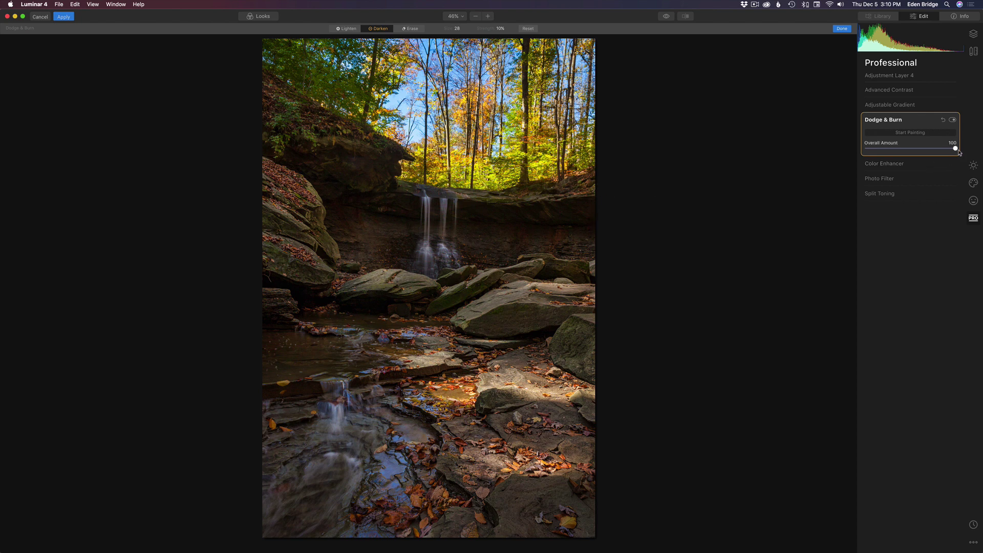
# - Set the Dodge & Burn overall amount to 68, finish painting, and compare the burning effect off and on
pyautogui.moveTo(956, 149)
pyautogui.mouseDown()
pyautogui.moveTo(846, 149)
pyautogui.moveTo(941, 162)
pyautogui.moveTo(926, 162)
pyautogui.mouseUp()
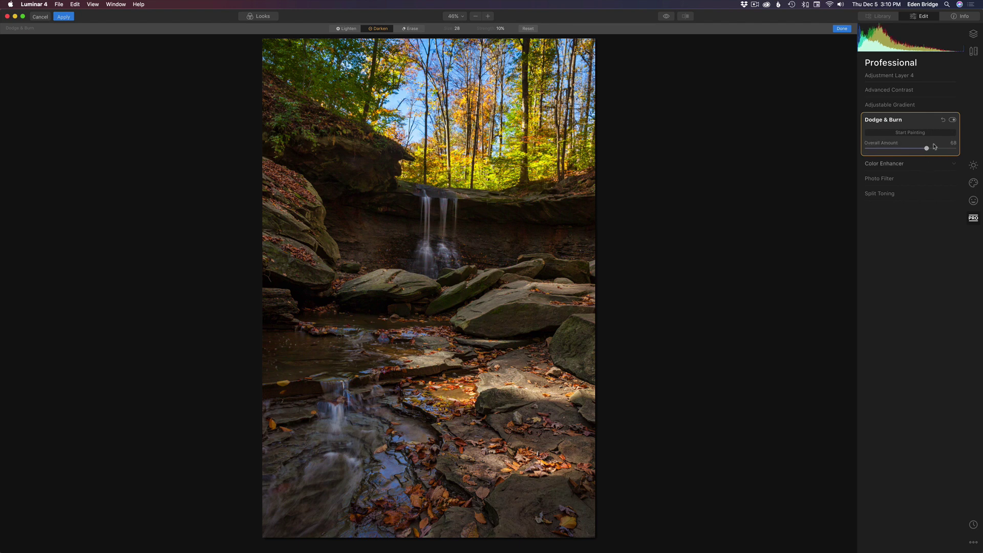
pyautogui.click(842, 29)
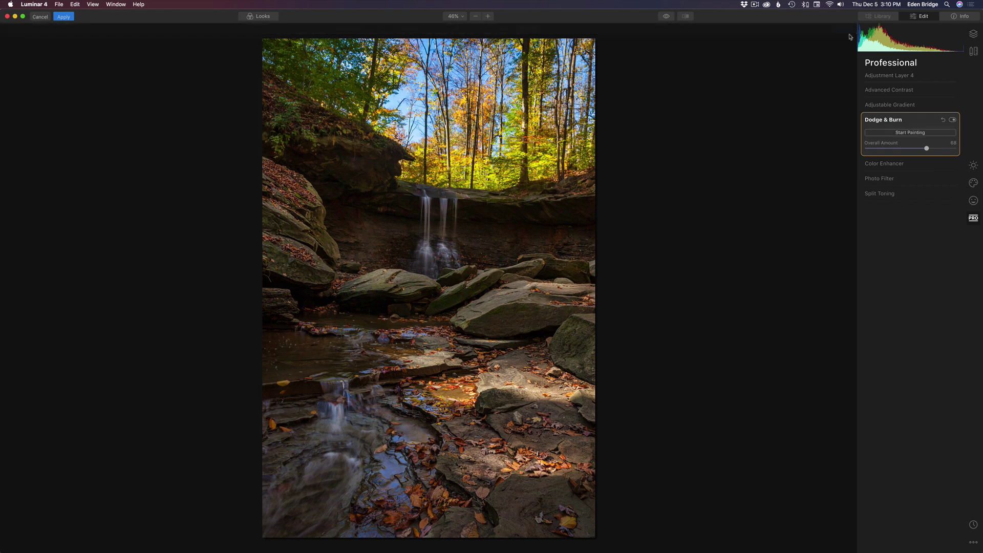
pyautogui.click(953, 120)
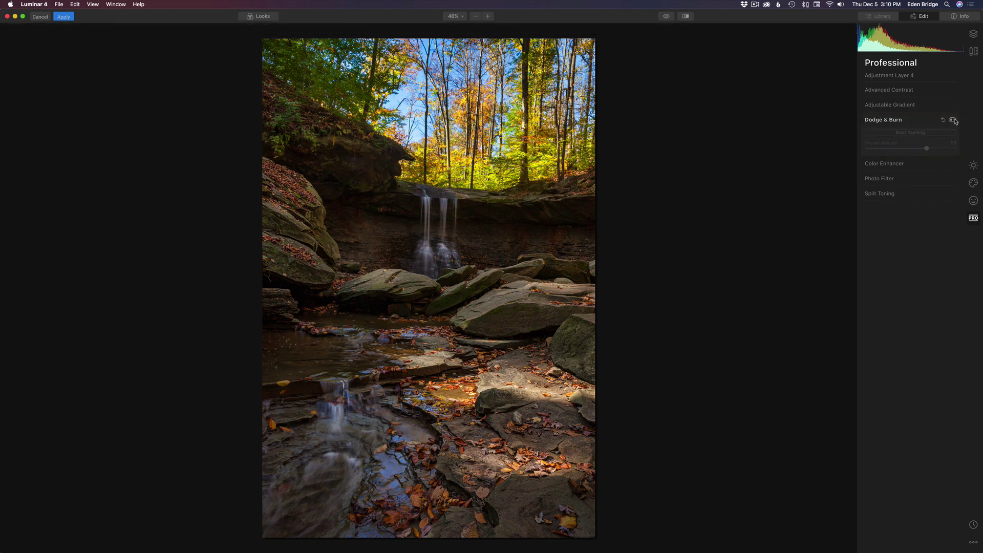
pyautogui.click(953, 119)
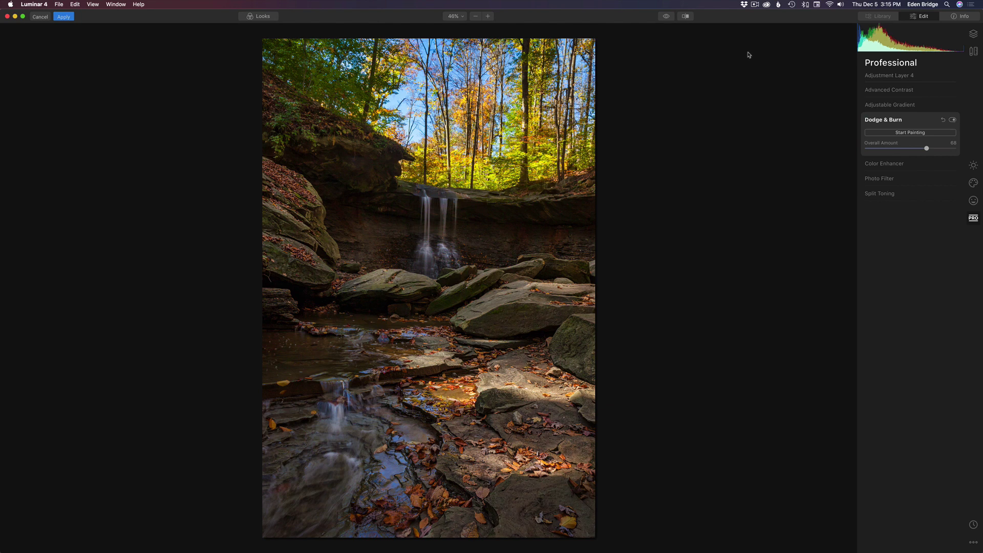
# - Add a fifth adjustment layer and lower its Light highlights to -18
pyautogui.click(974, 34)
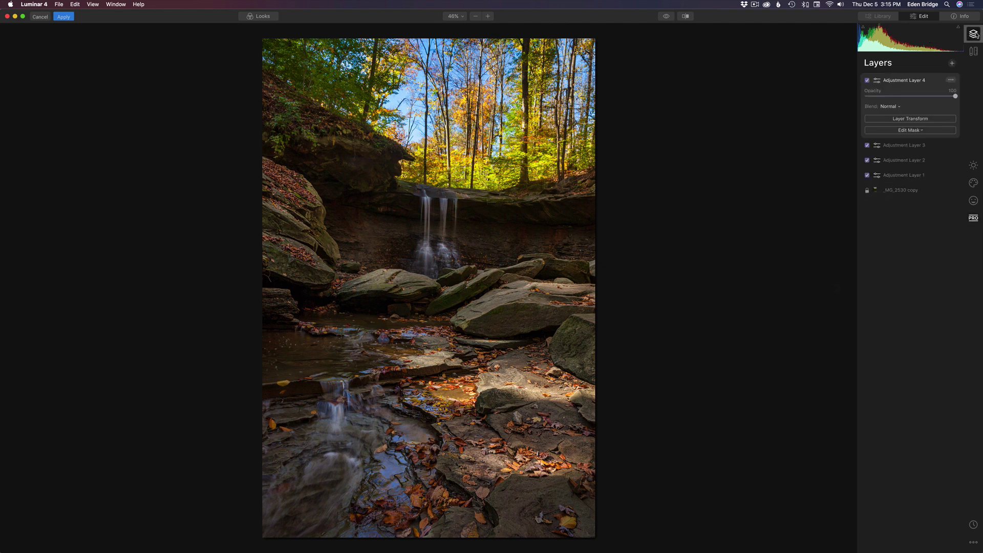
pyautogui.click(952, 64)
pyautogui.click(914, 74)
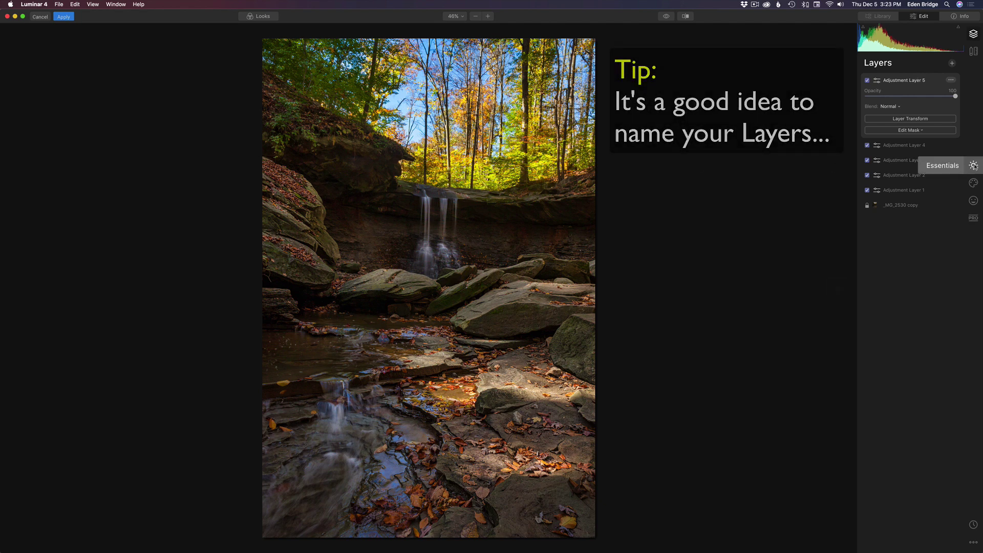
pyautogui.click(975, 166)
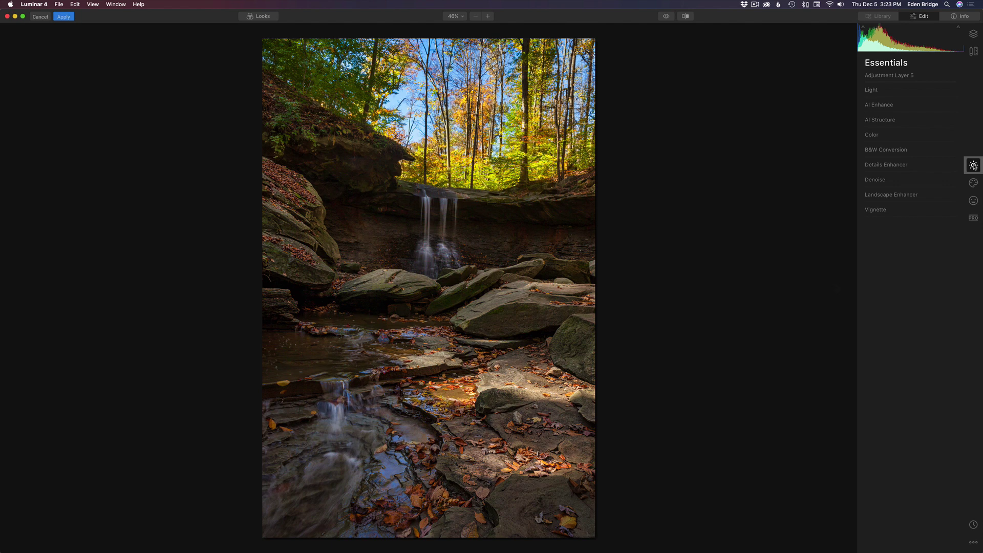
pyautogui.click(893, 91)
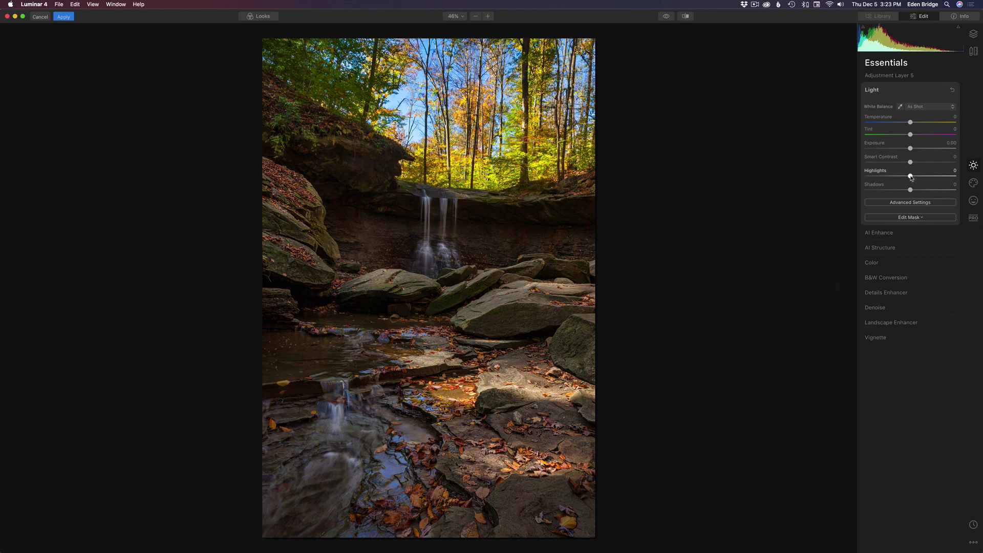
pyautogui.moveTo(911, 178); pyautogui.dragTo(897, 177)
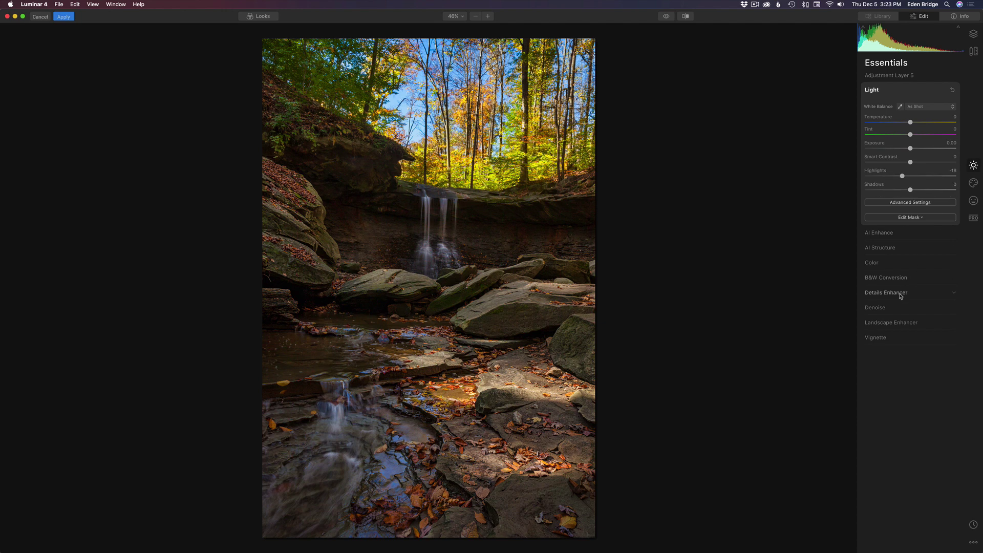
# - Add a vignette centred on the waterfall and set its amount to -41
pyautogui.click(885, 338)
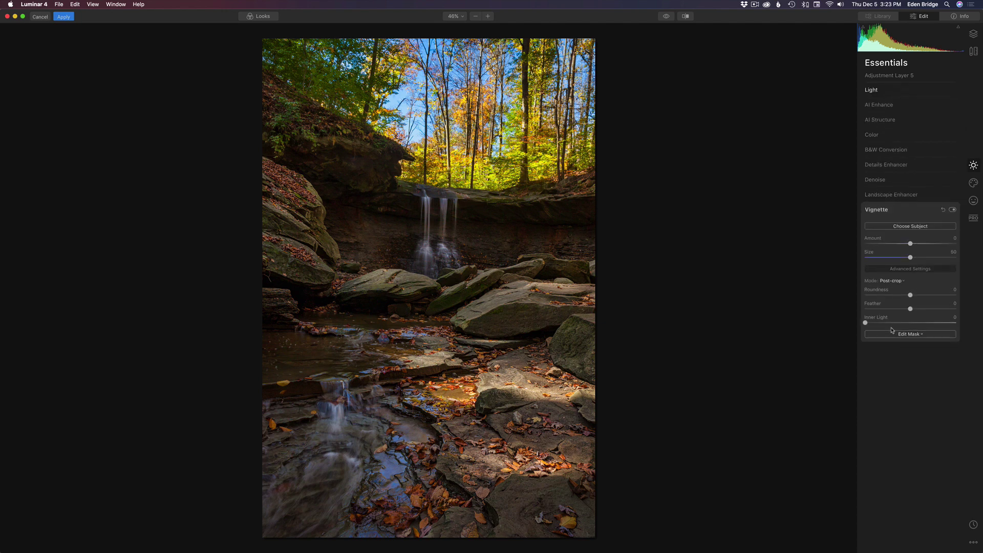
pyautogui.click(919, 227)
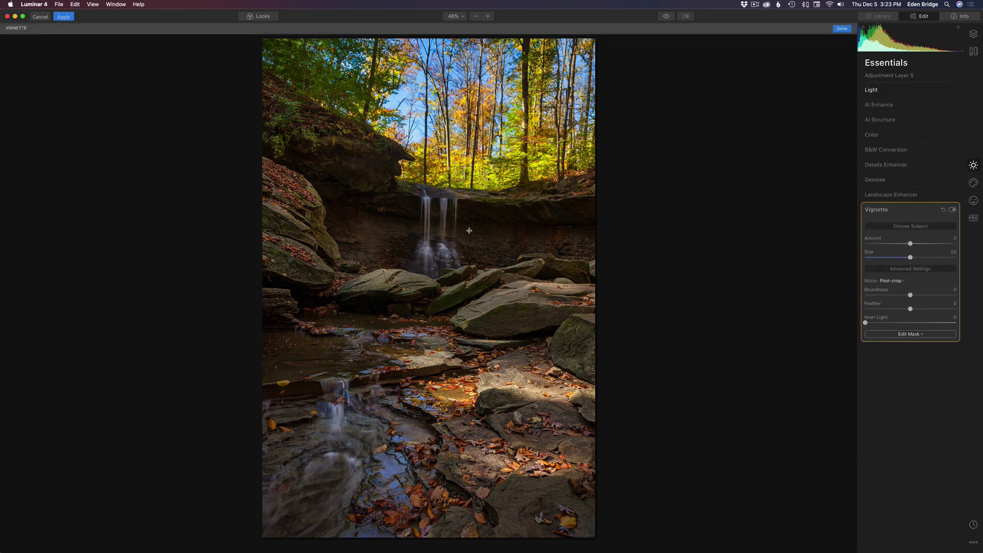
pyautogui.click(441, 228)
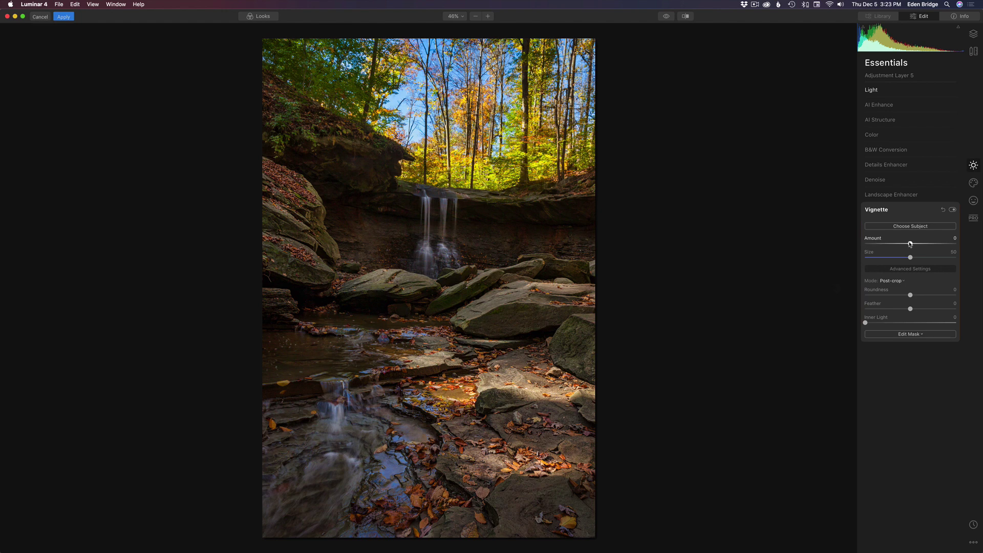
pyautogui.moveTo(910, 244); pyautogui.dragTo(890, 244)
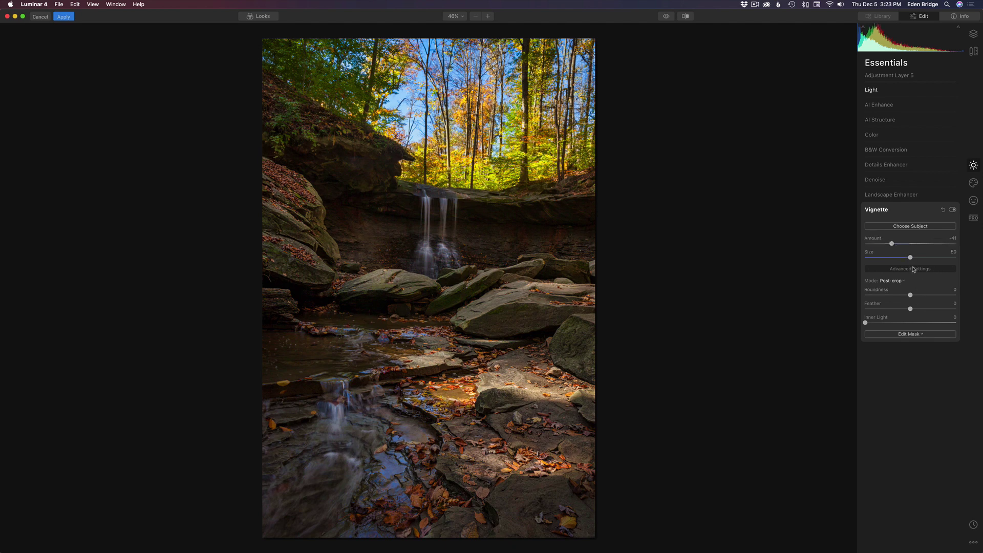
# - Set the vignette's inner light to 13 in its advanced settings and compare the vignette off and on
pyautogui.click(908, 271)
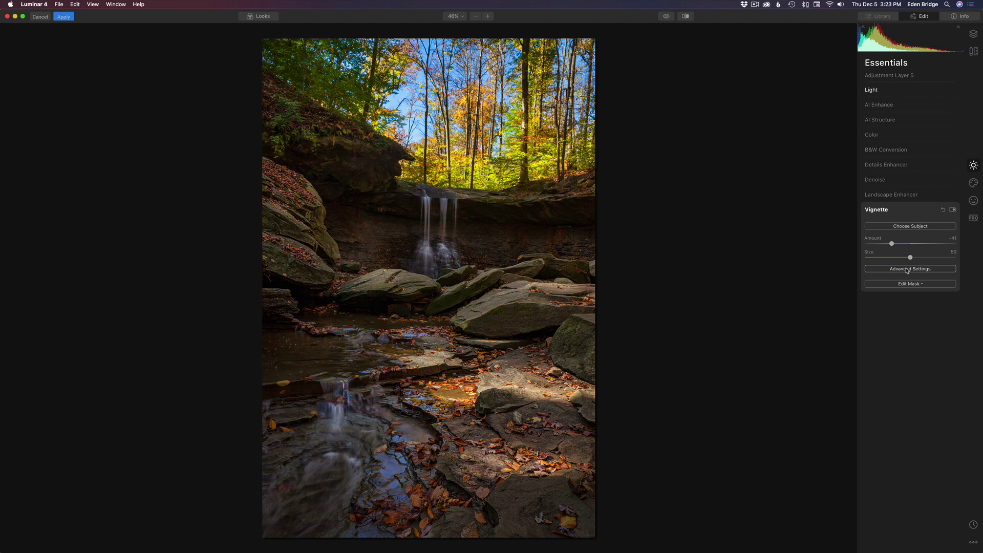
pyautogui.click(907, 271)
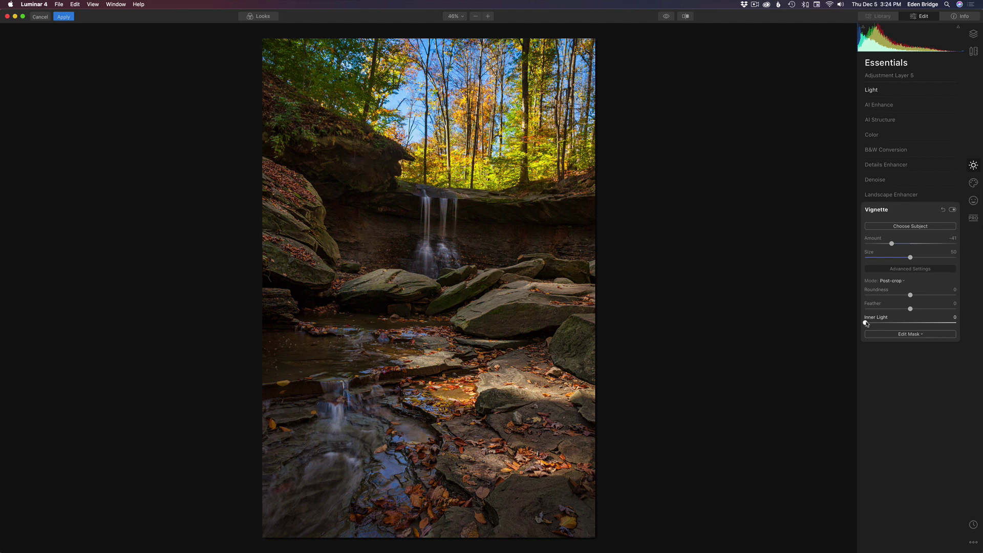
pyautogui.moveTo(865, 323); pyautogui.dragTo(877, 323)
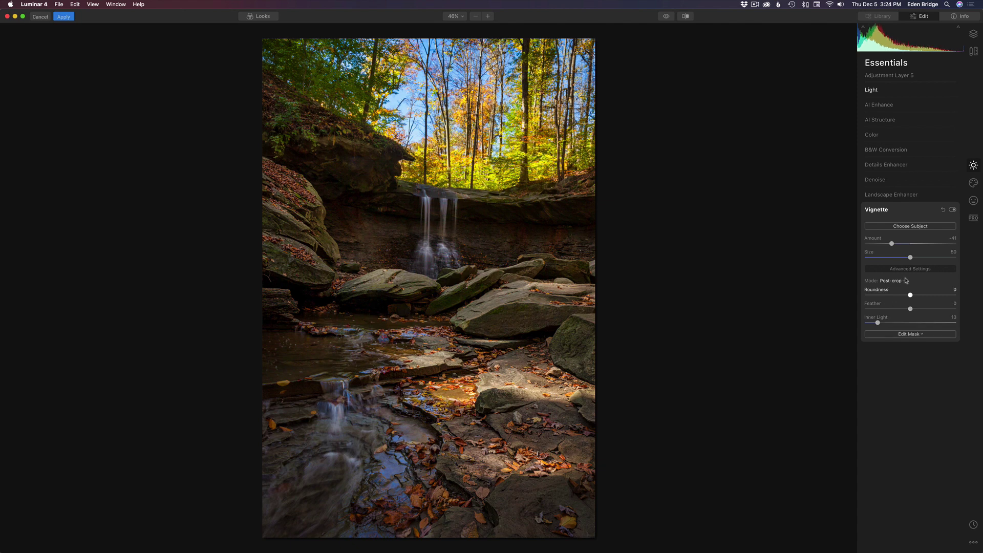
pyautogui.click(953, 210)
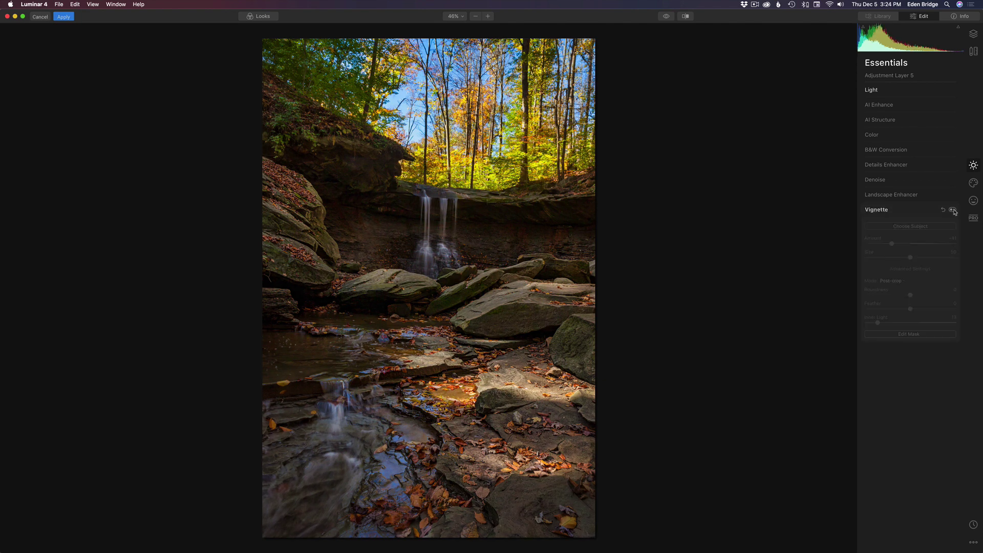
pyautogui.click(953, 209)
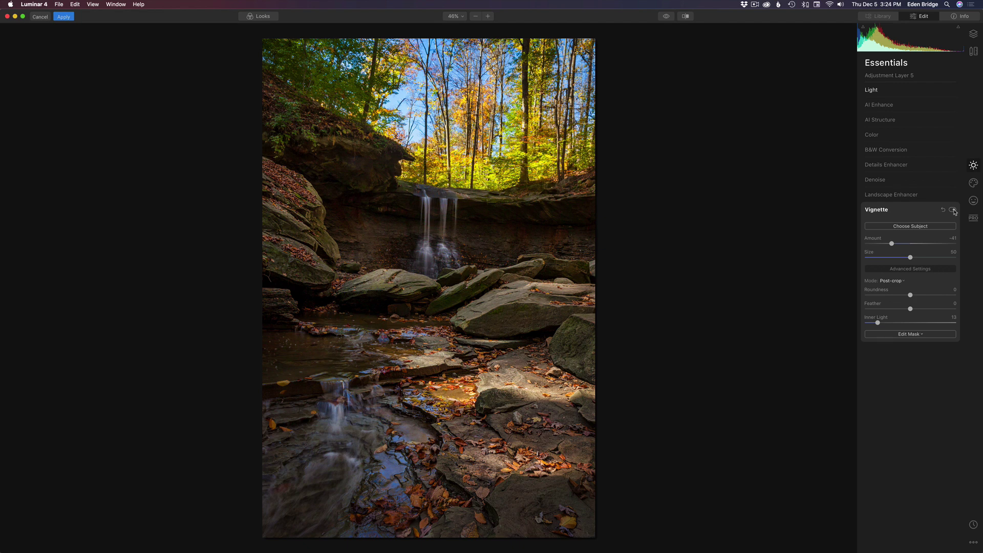
# - Apply the Luminar edits to return to Photoshop, and toggle the Luminar 4 layer's visibility to compare before and after
pyautogui.click(64, 17)
pyautogui.click(67, 19)
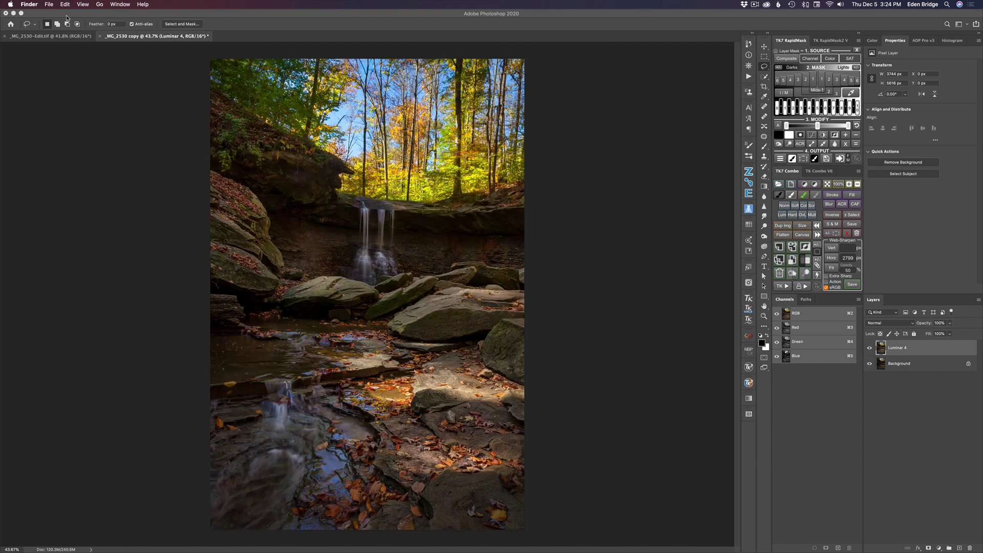
pyautogui.click(869, 349)
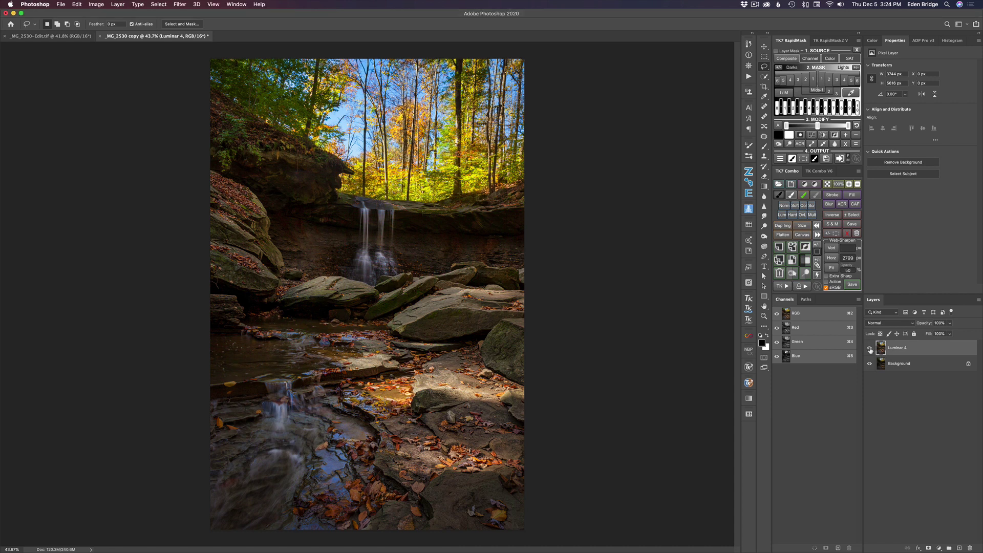
pyautogui.click(870, 349)
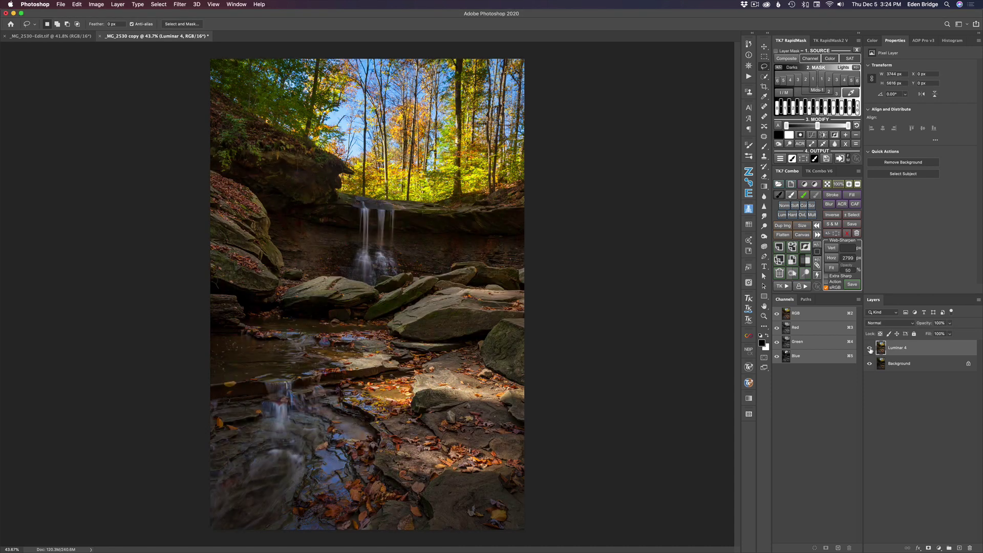